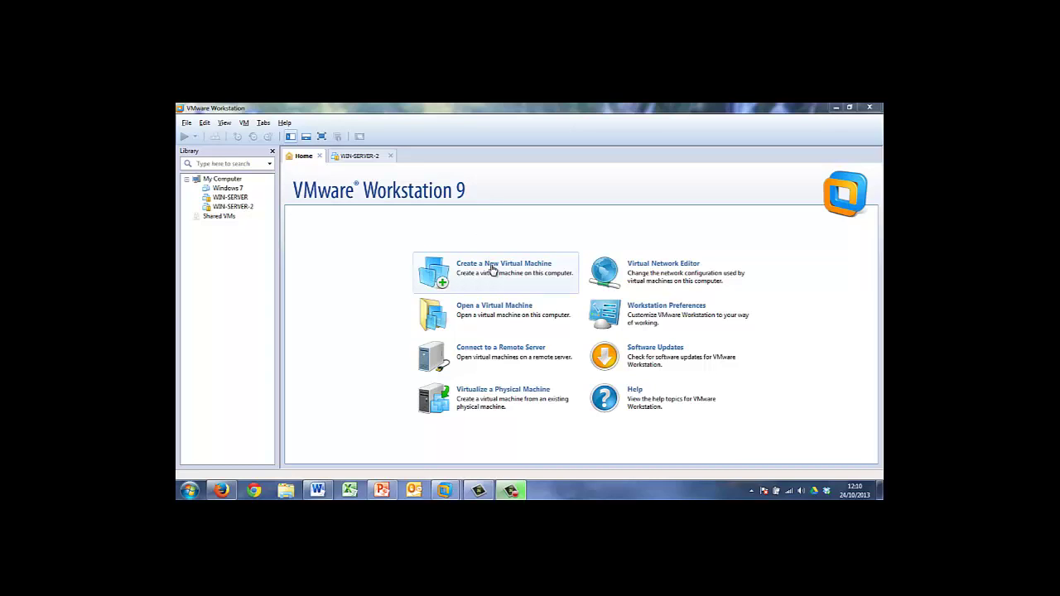
Start a Typical new virtual machine, installing the OS later, with Linux Ubuntu as the guest
left_click(492, 269)
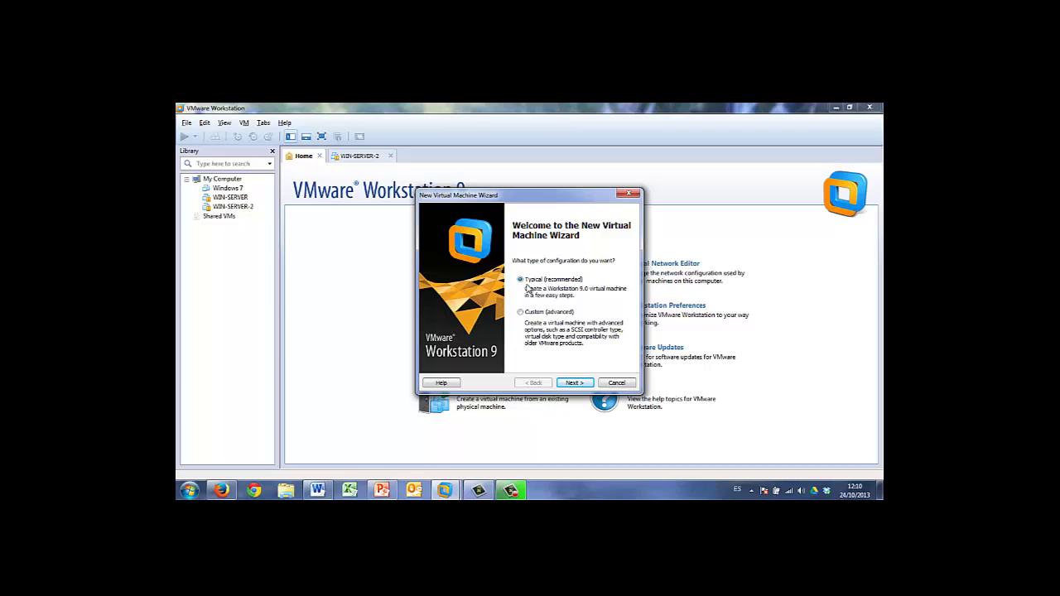
left_click(574, 383)
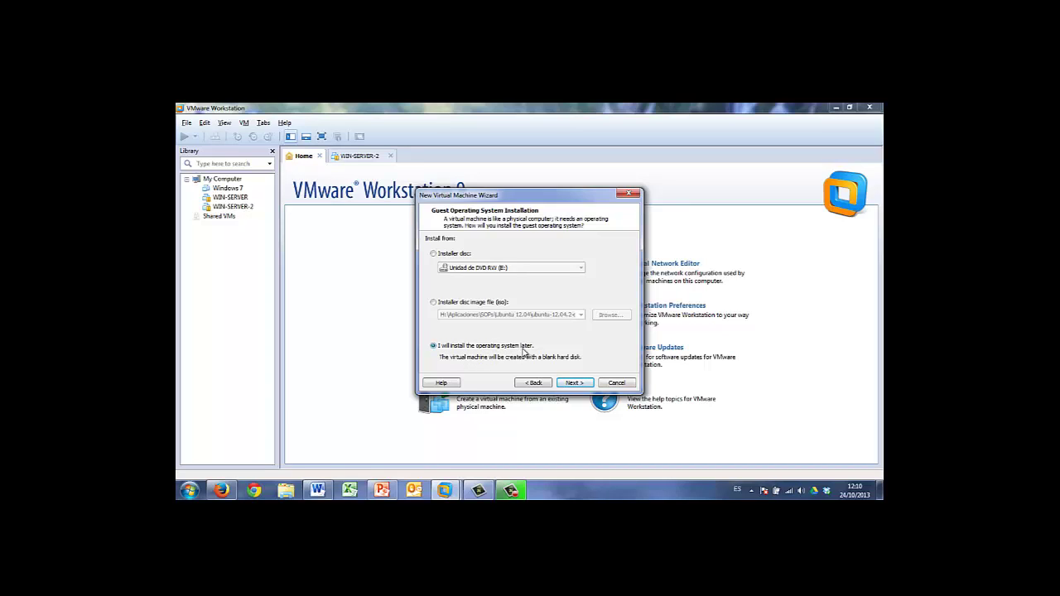
left_click(573, 383)
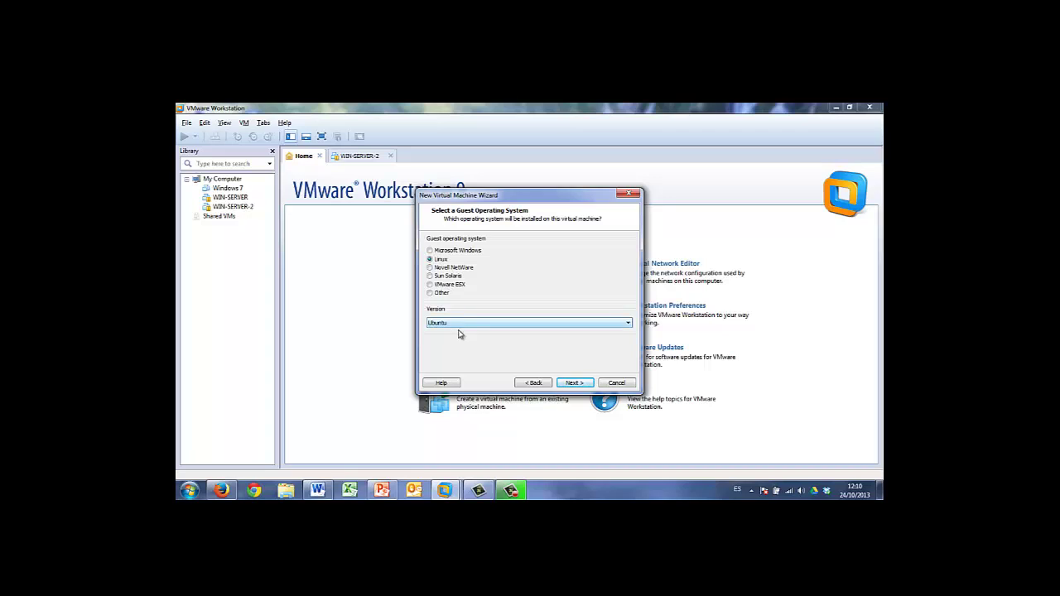
left_click(563, 382)
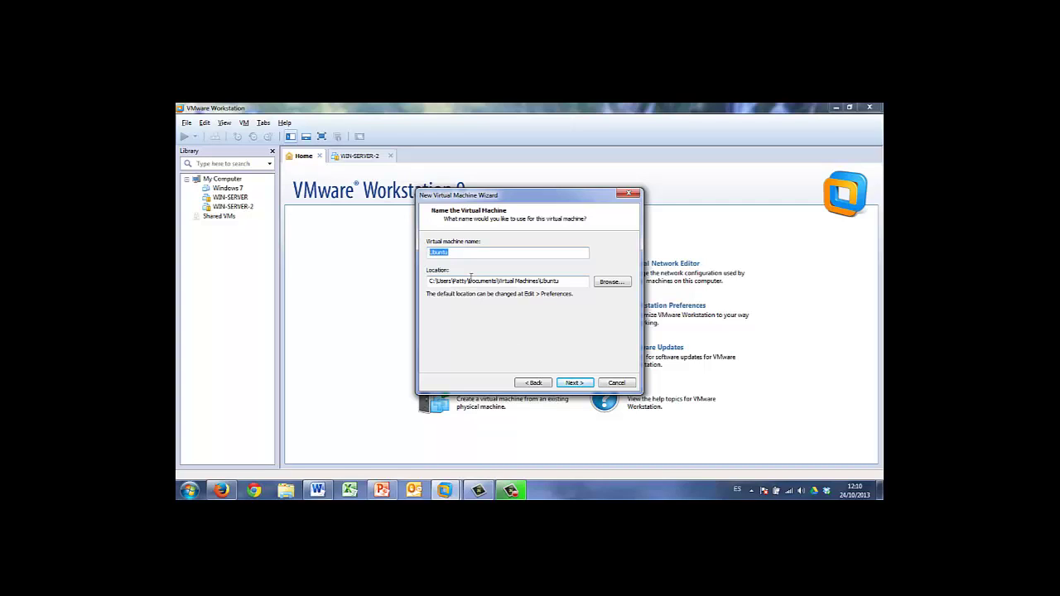
Name the new virtual machine SOMUP00
type("SOMOU")
key("BackSpace")
type("U")
type("A05")
key("BackSpace")
key("BackSpace")
key("BackSpace")
type("807")
key("BackSpace")
key("BackSpace")
type("P00")
Set the maximum disk size to 10 GB instead of 20 GB
left_click(573, 382)
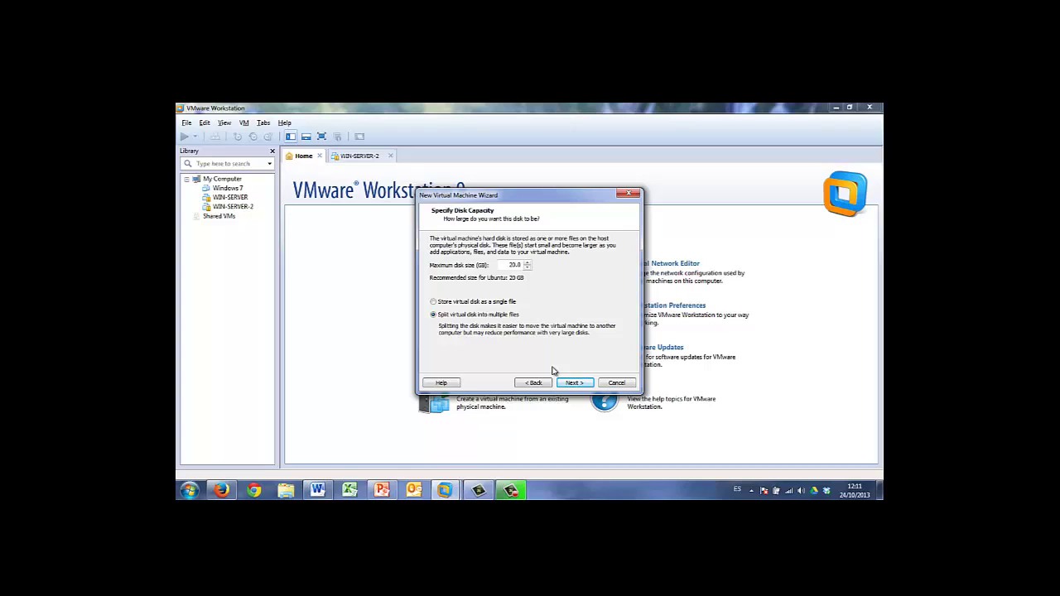
double_click(520, 265)
type("10")
Store the 10 GB virtual disk as a single file and create SOMUP00
left_click(574, 382)
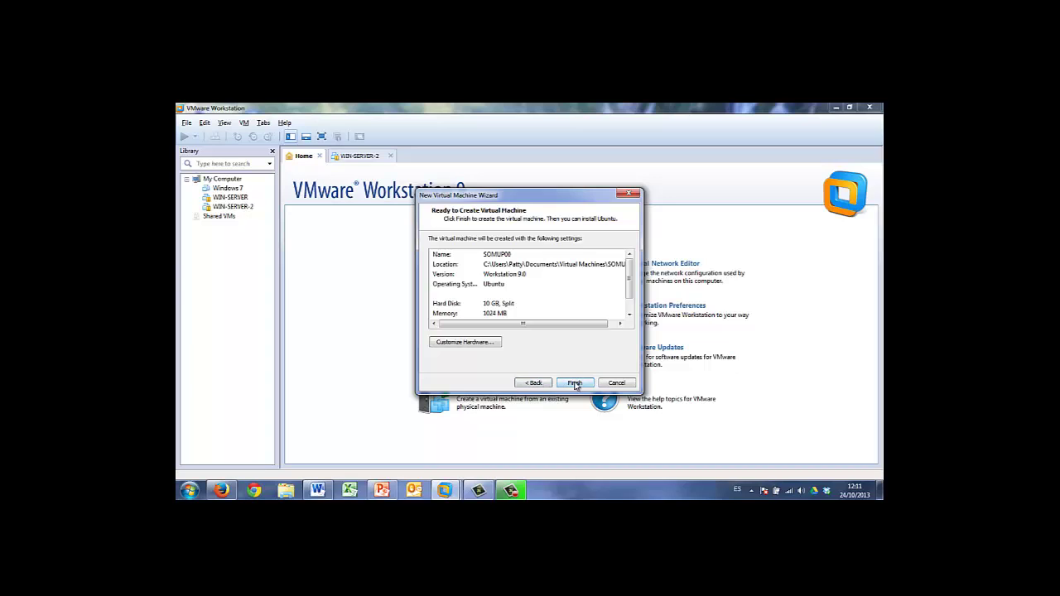
left_click(534, 382)
left_click(534, 382)
left_click(571, 386)
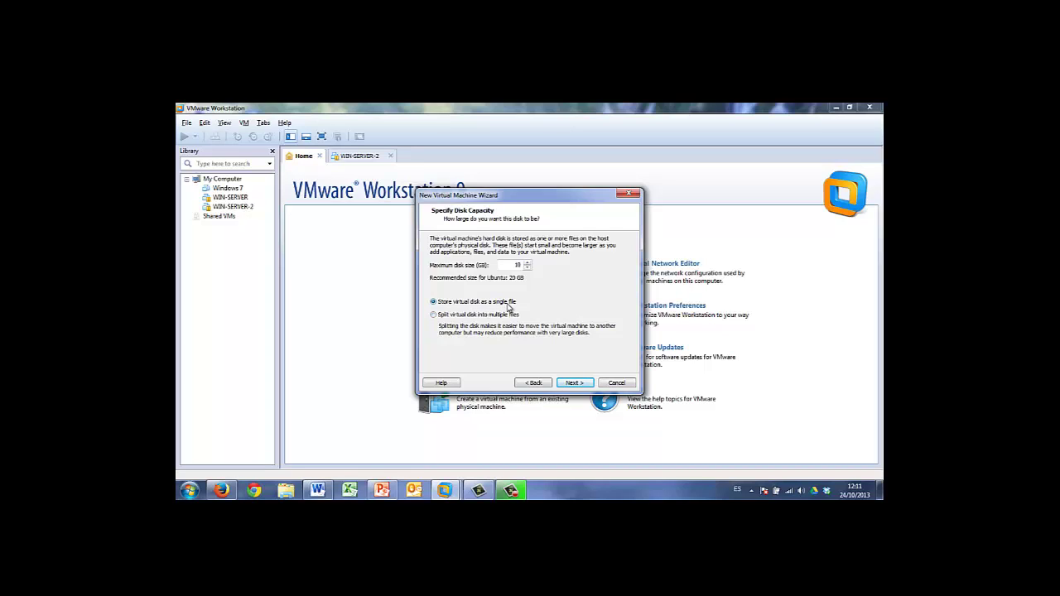
left_click(574, 382)
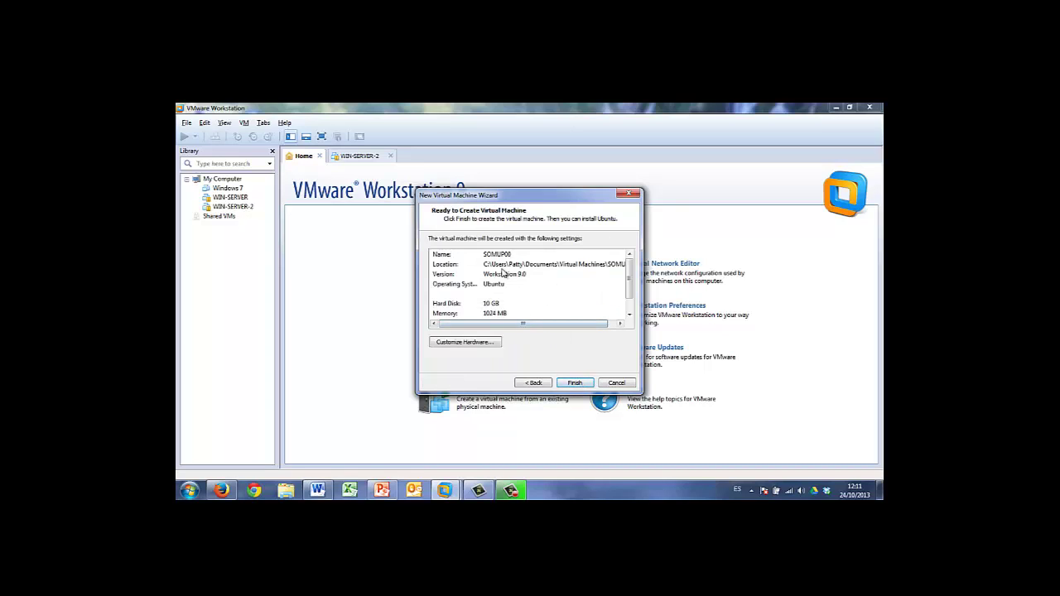
left_click(575, 383)
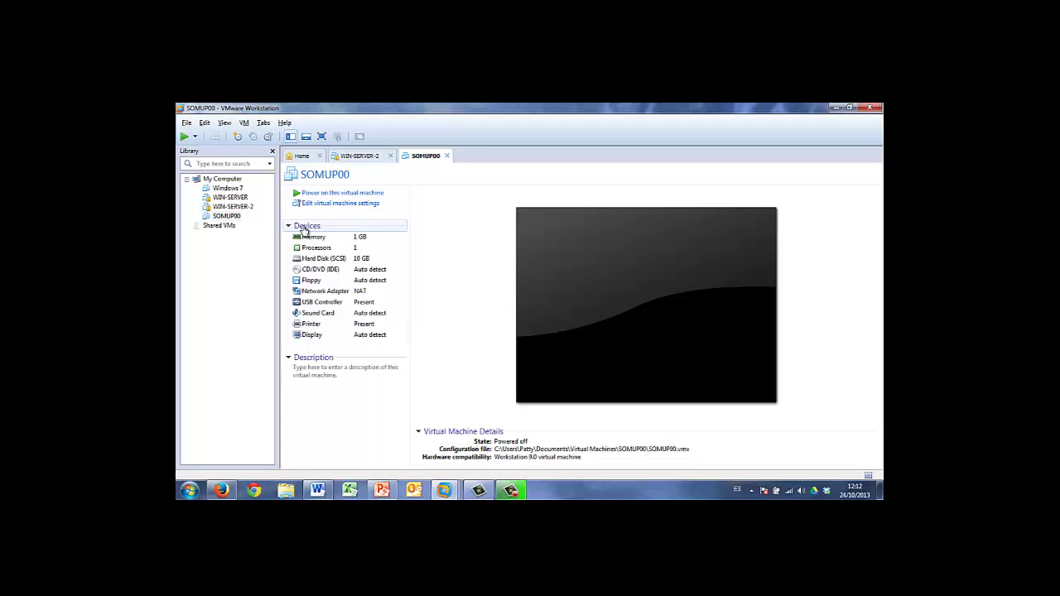
Open SOMUP00's settings and launch the Add Hardware wizard
left_click(304, 230)
left_click(307, 230)
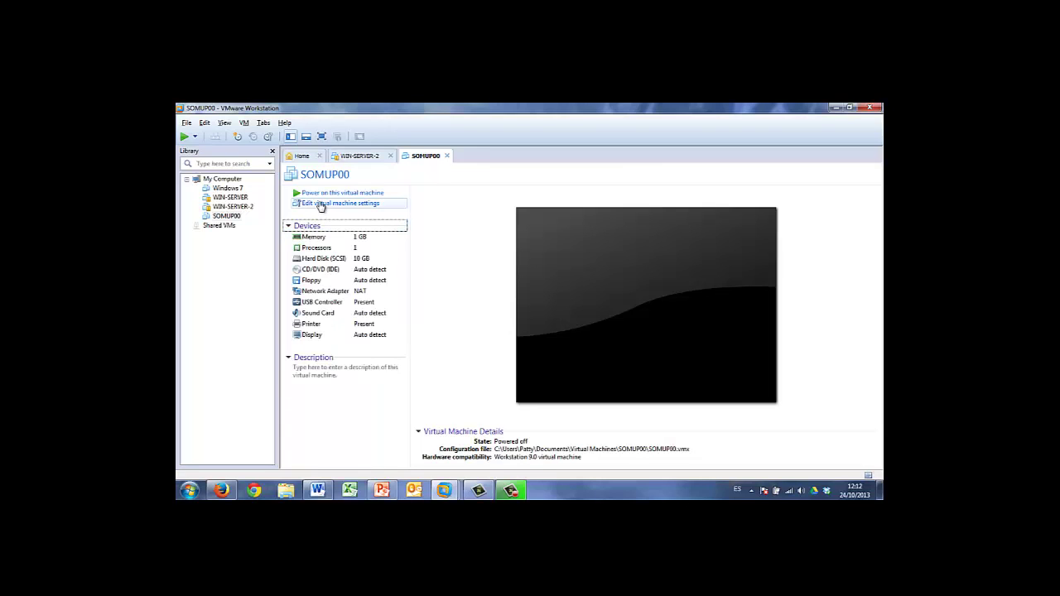
left_click(322, 204)
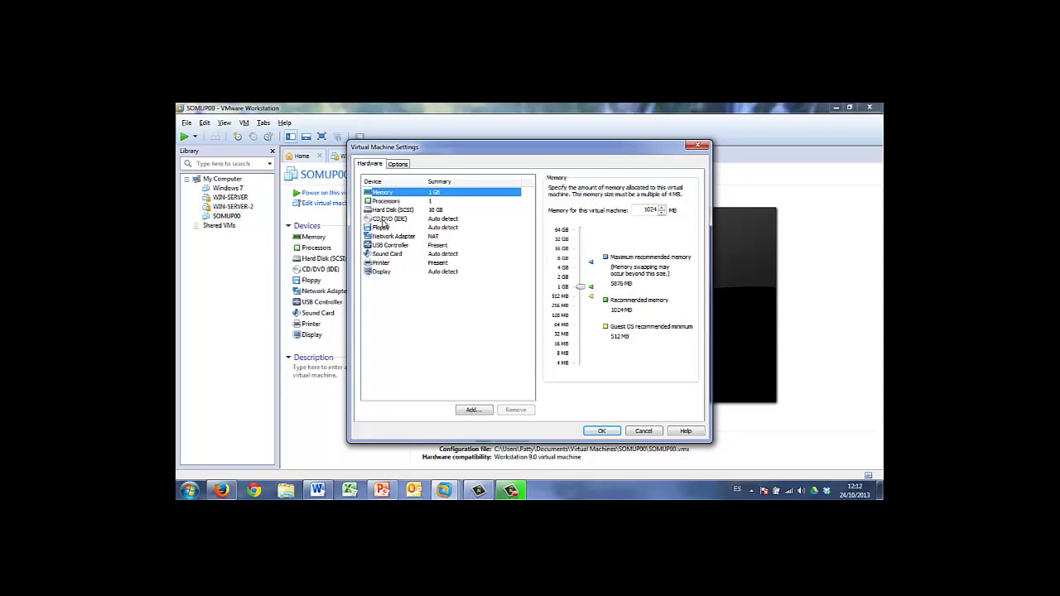
left_click(474, 411)
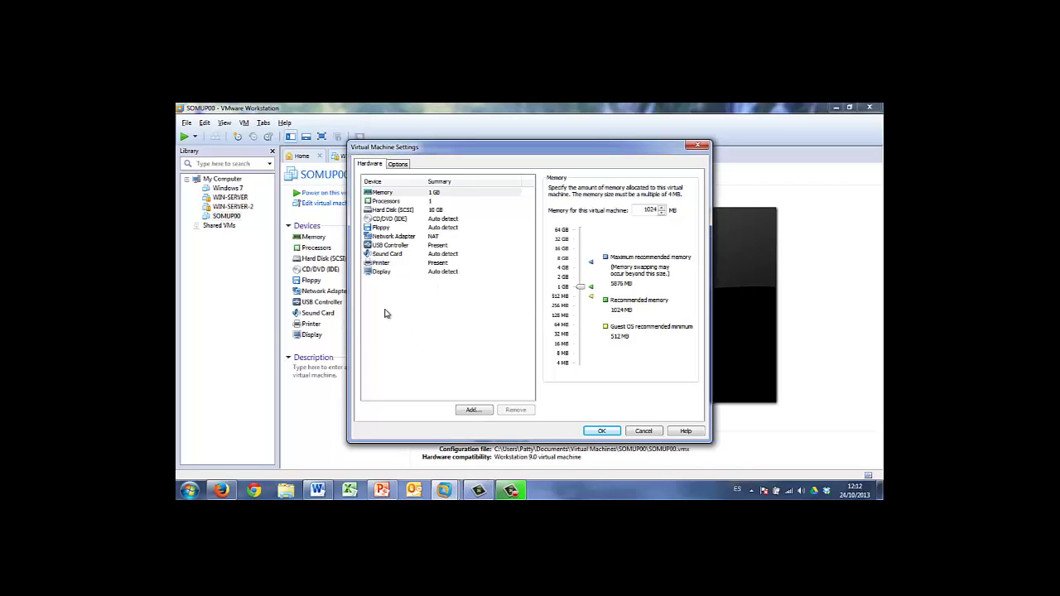
left_click(470, 409)
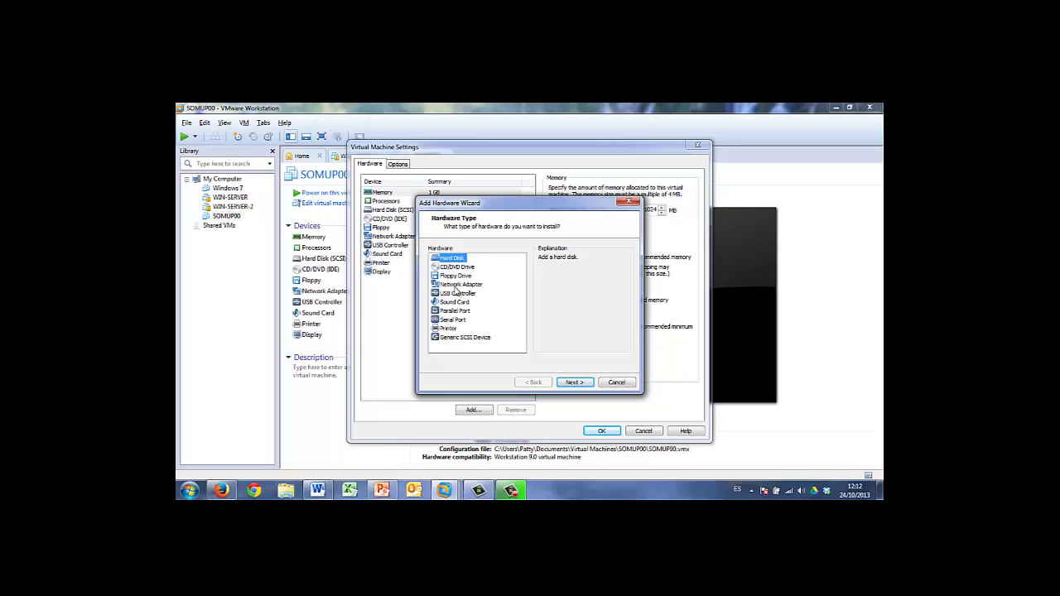
Add a new 10 GB SCSI hard disk stored as a single file (SOMUP00-0.vmdk)
left_click(458, 285)
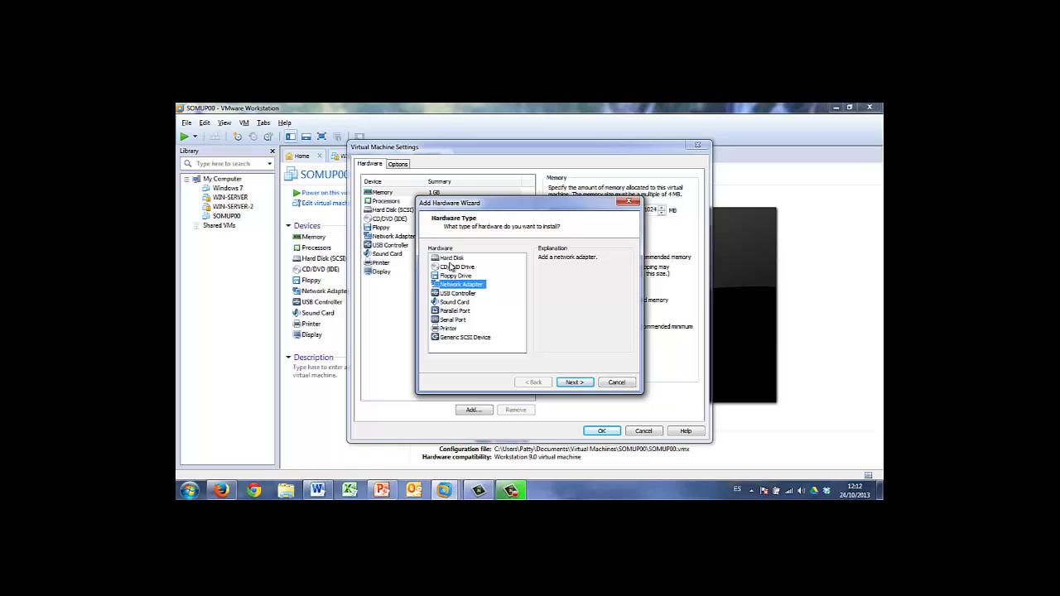
left_click(451, 259)
left_click(574, 382)
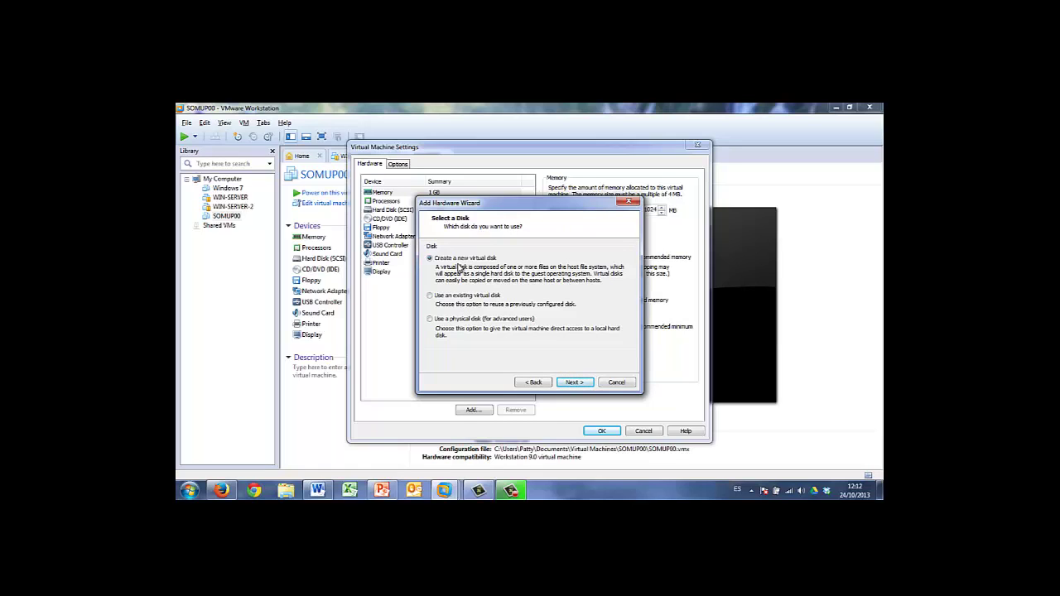
left_click(571, 382)
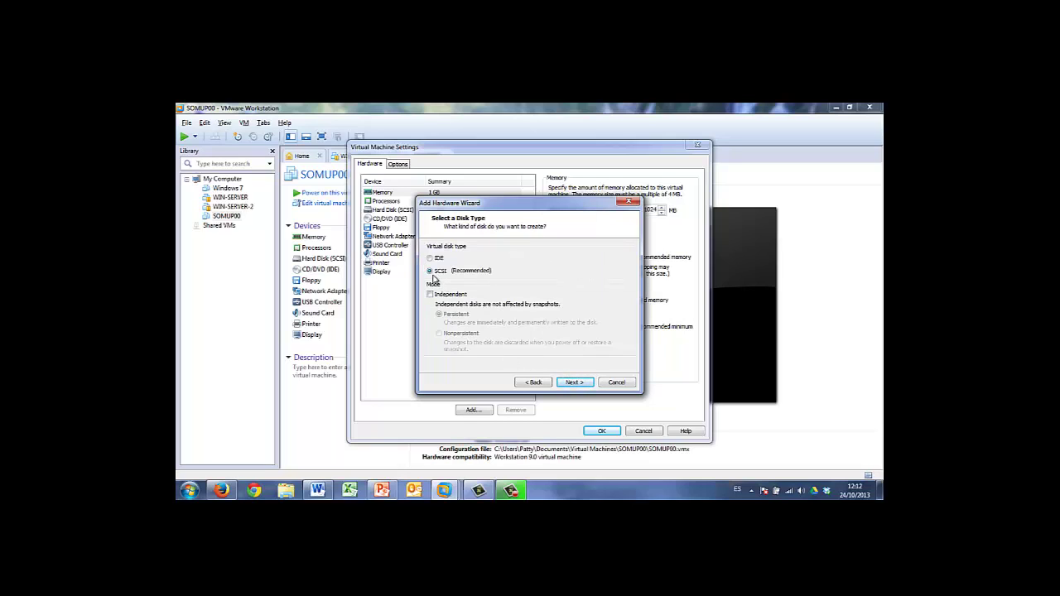
left_click(576, 383)
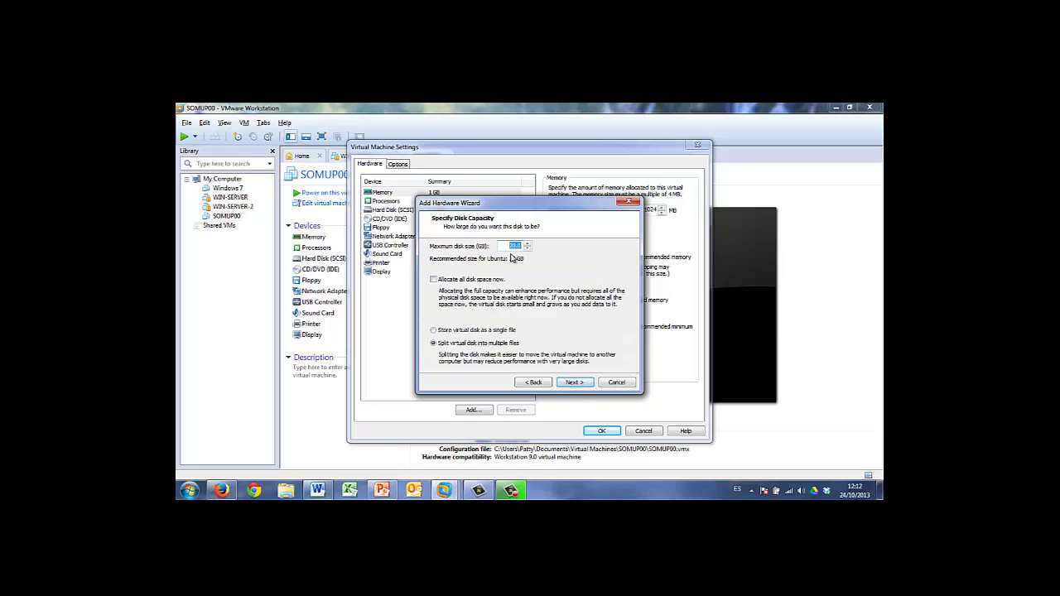
type("10")
left_click(458, 331)
left_click(573, 381)
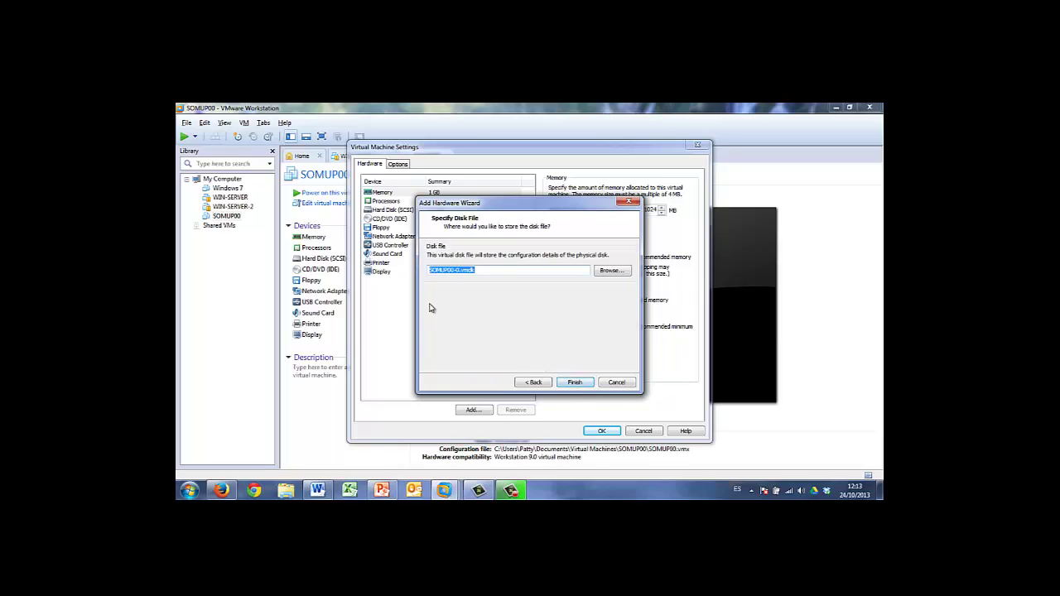
left_click(574, 381)
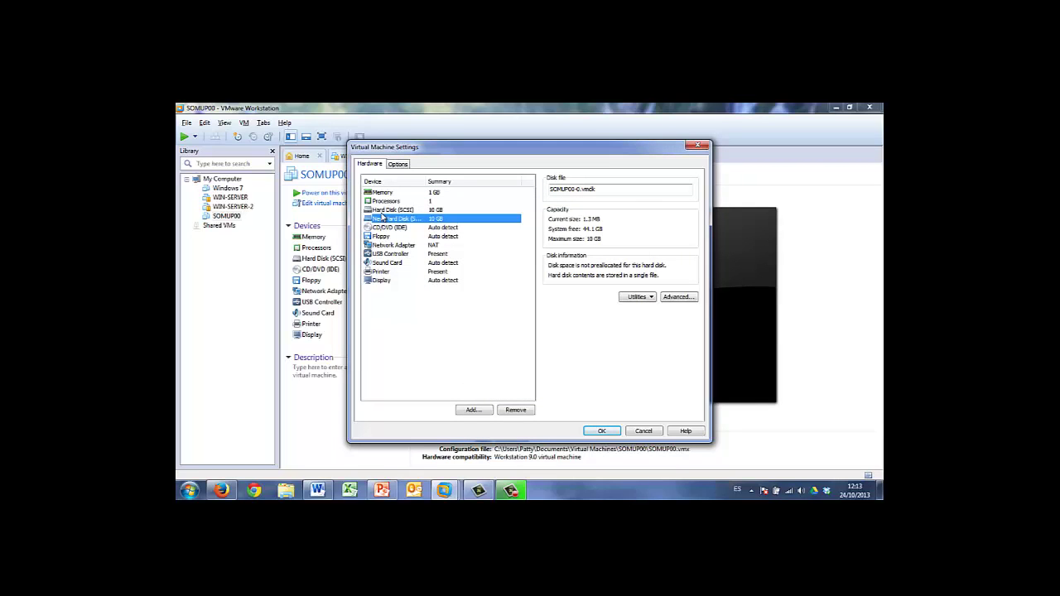
key("Up")
Save the settings with the new 10 GB Hard Disk 2 and reopen the CD/DVD (IDE) drive settings
left_click(383, 220)
left_click(609, 434)
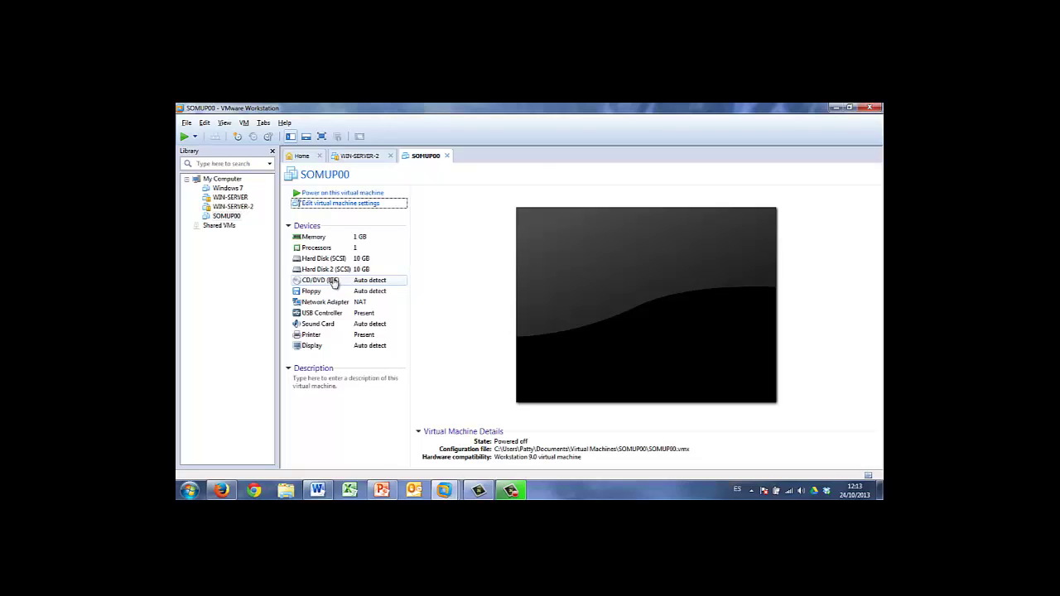
double_click(334, 282)
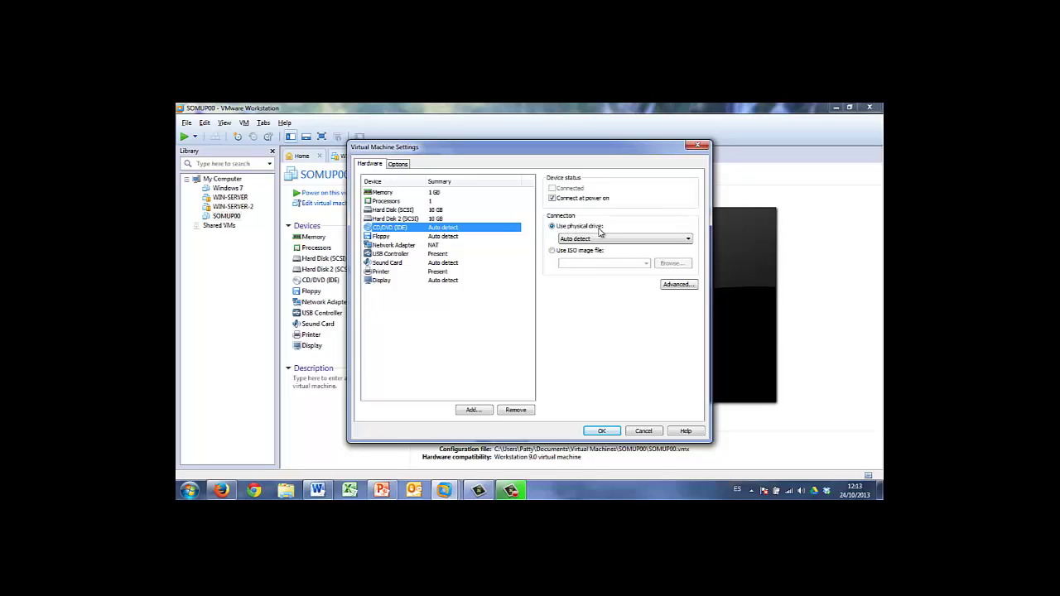
Switch the CD/DVD drive to use an ISO image file and browse for the image
left_click(553, 253)
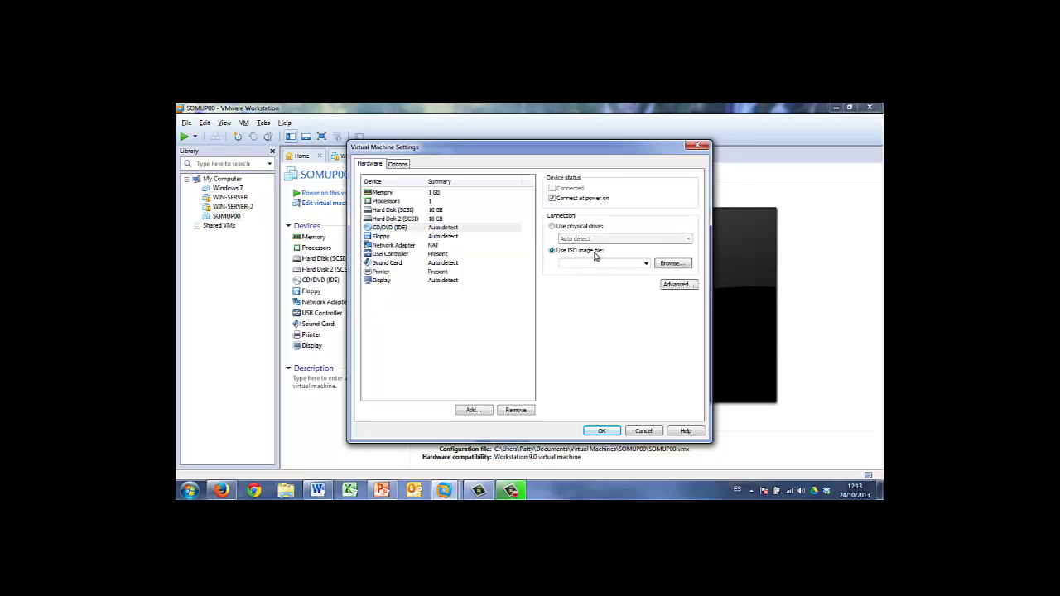
left_click(670, 265)
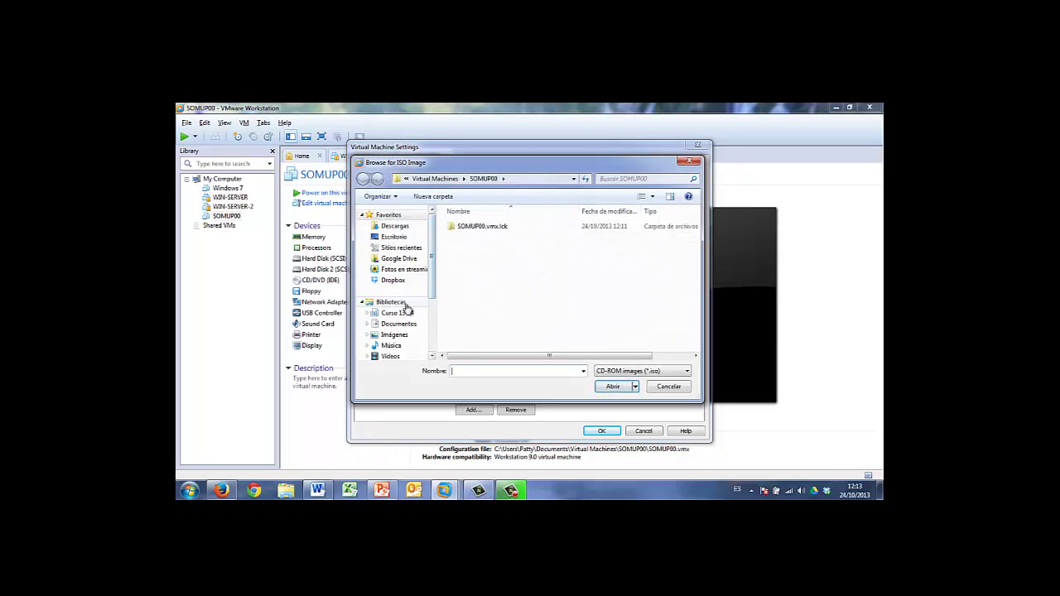
Choose ubuntu-12.04.2-desktop-i386 from H:\Aplicaciones\SOPs\Ubuntu 12.04 as the CD/DVD image
scroll(401, 331, "down", 3)
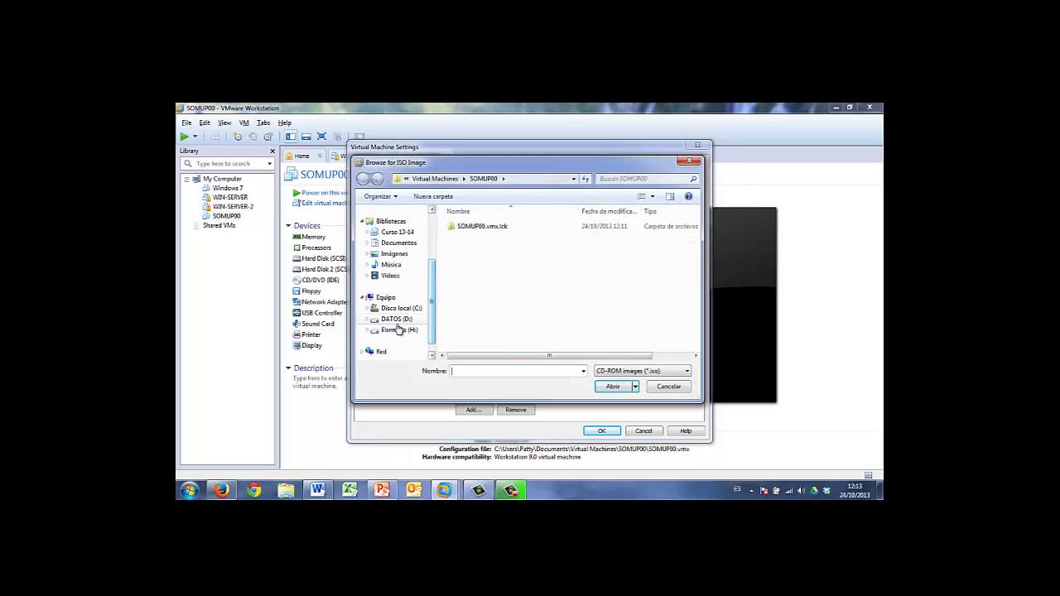
left_click(396, 330)
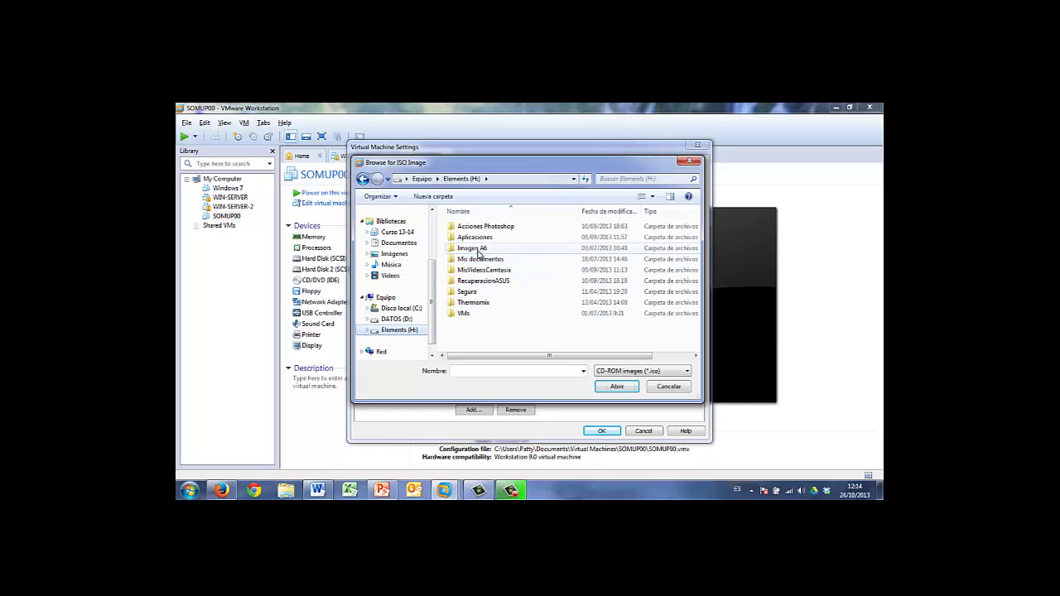
double_click(474, 238)
scroll(478, 324, "down", 3)
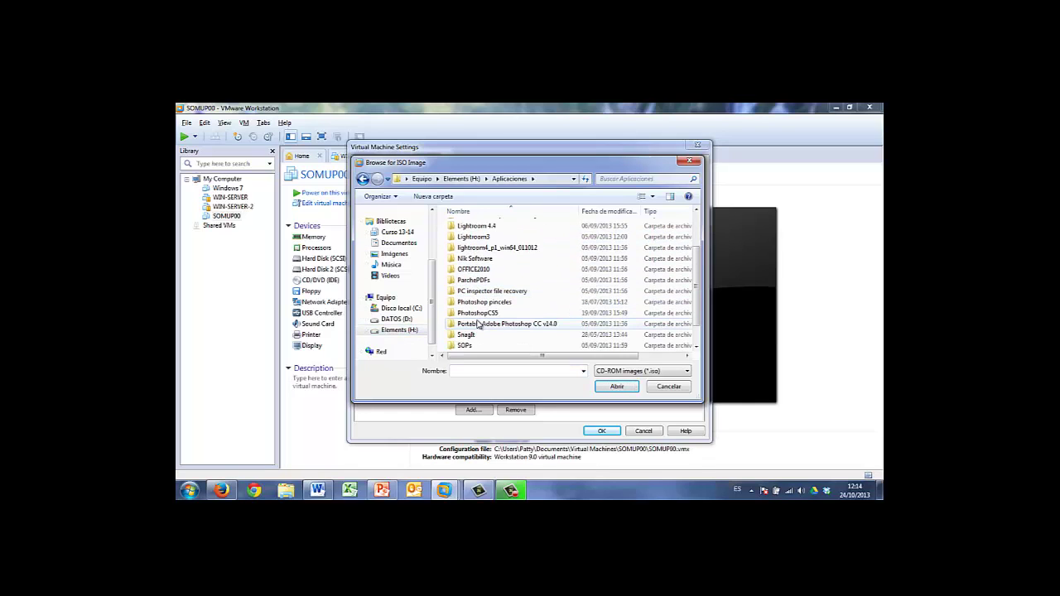
double_click(466, 345)
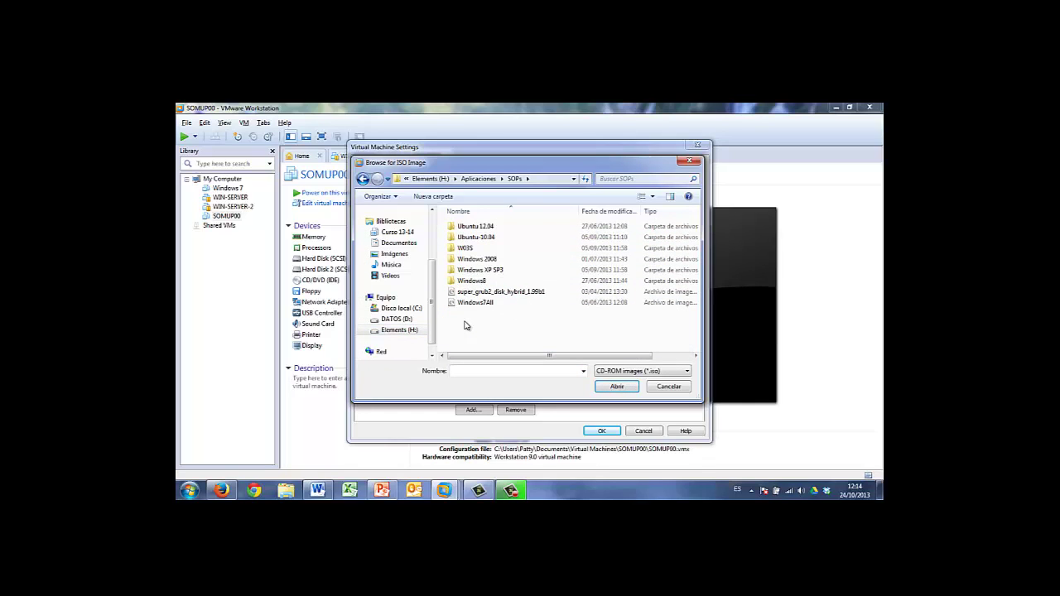
double_click(469, 229)
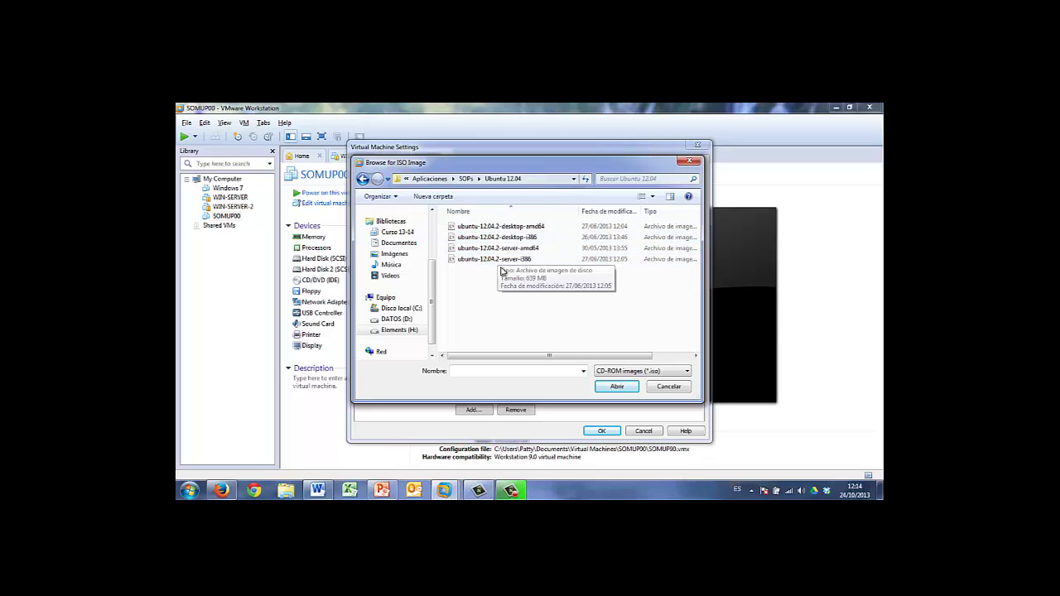
left_click(487, 239)
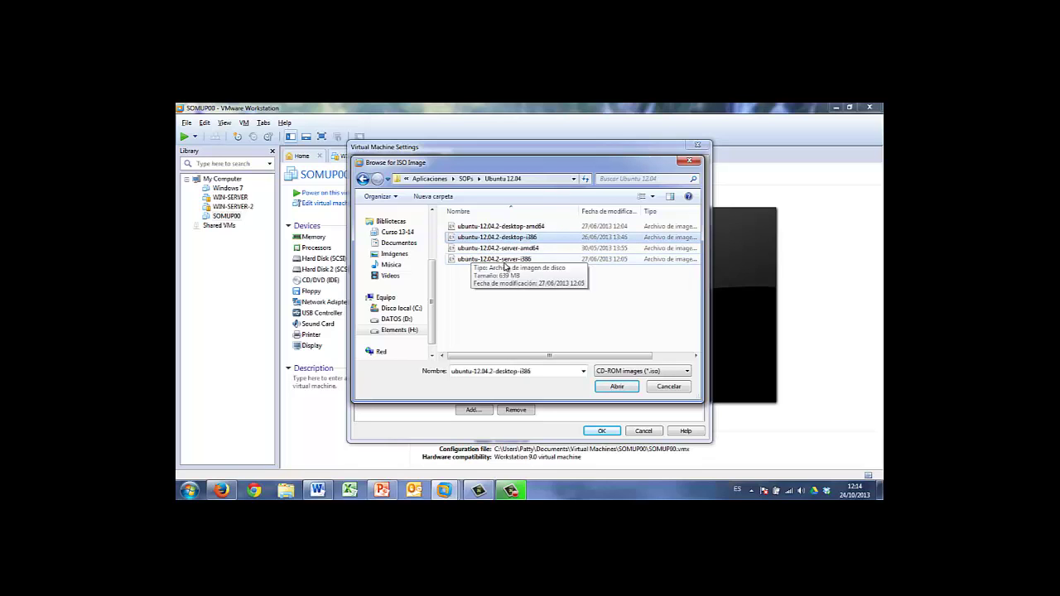
left_click(607, 388)
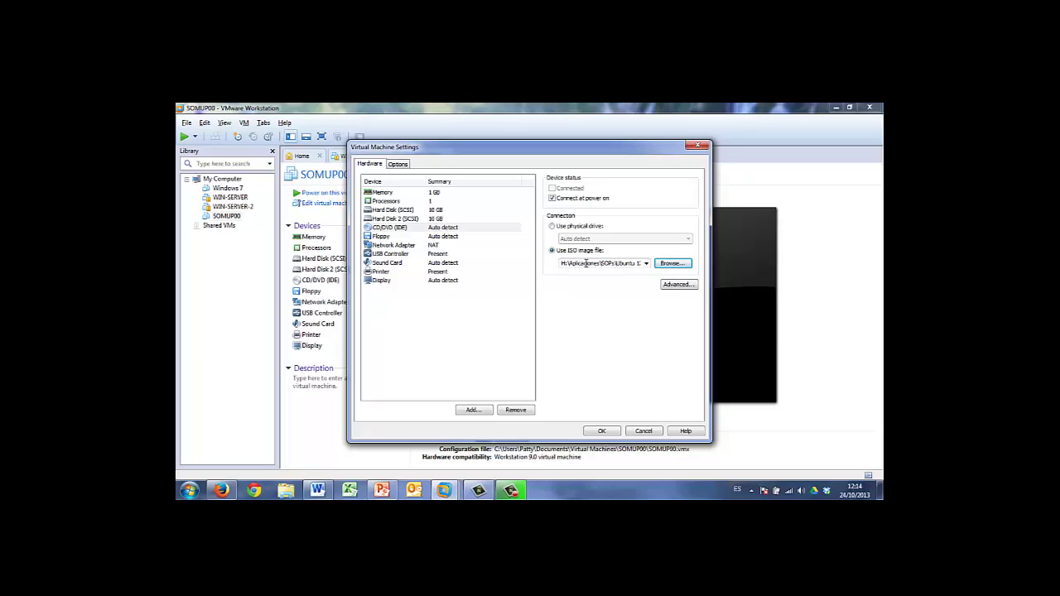
Save the CD/DVD settings and power on SOMUP00 to boot from the Ubuntu ISO
left_click(602, 431)
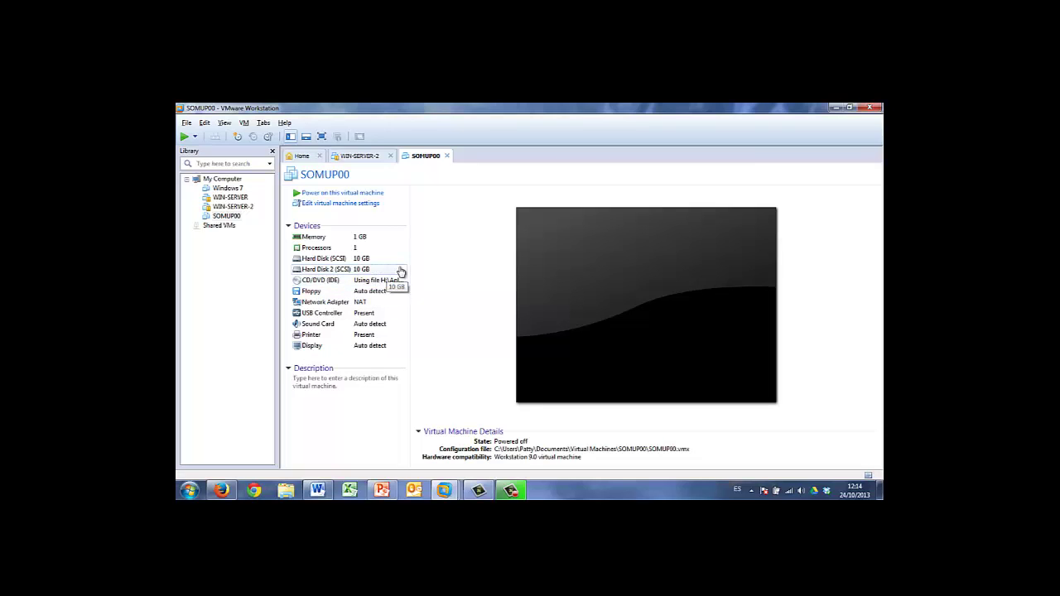
left_click(343, 193)
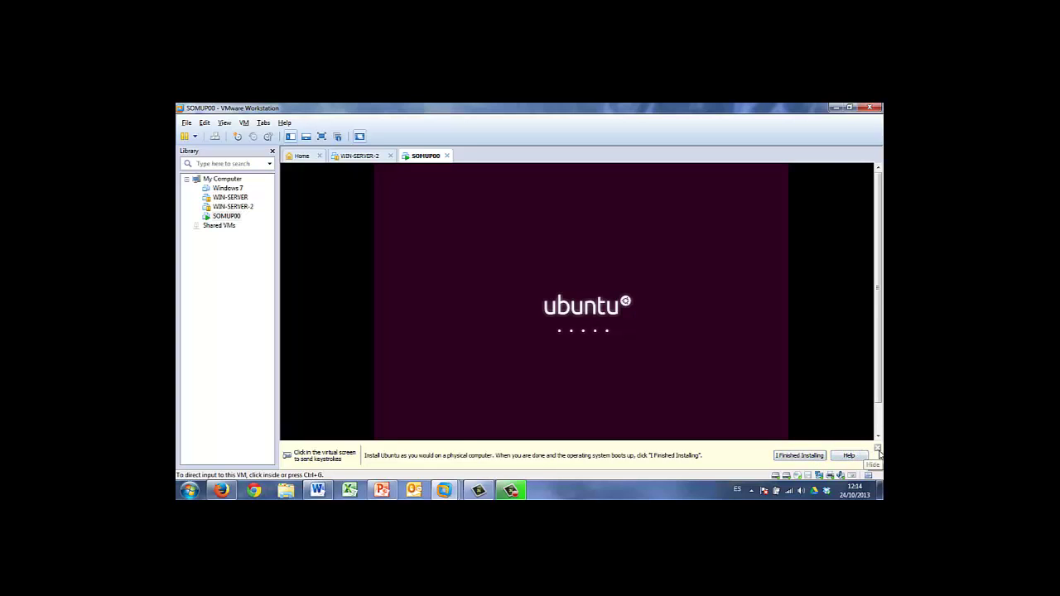
Dismiss VMware's install-instructions notice so the Ubuntu Welcome screen loads
left_click(878, 448)
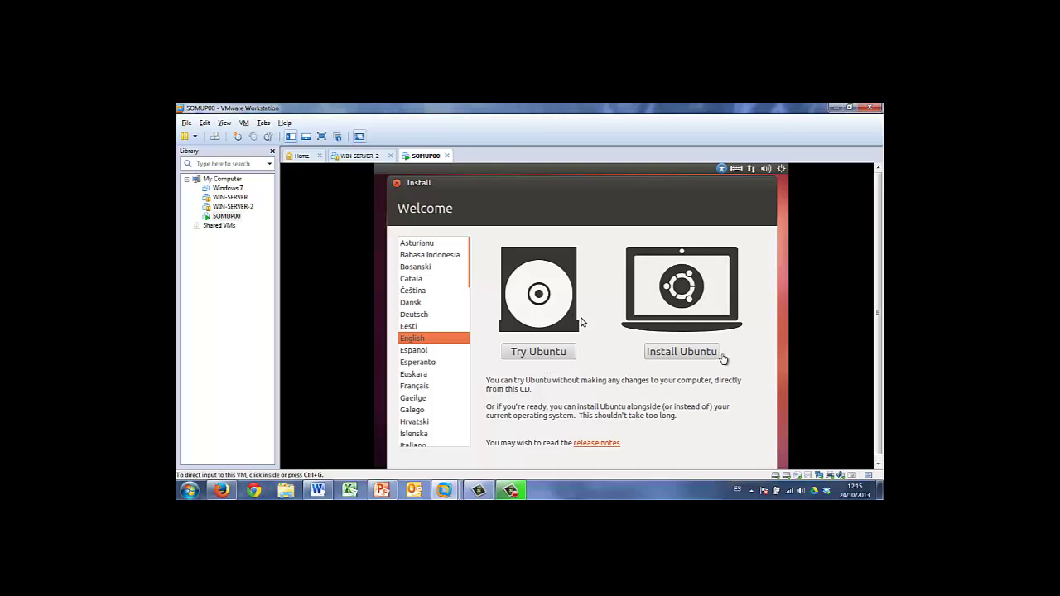
Switch the Ubuntu installer language to Español and choose Instalar Ubuntu
left_click(421, 354)
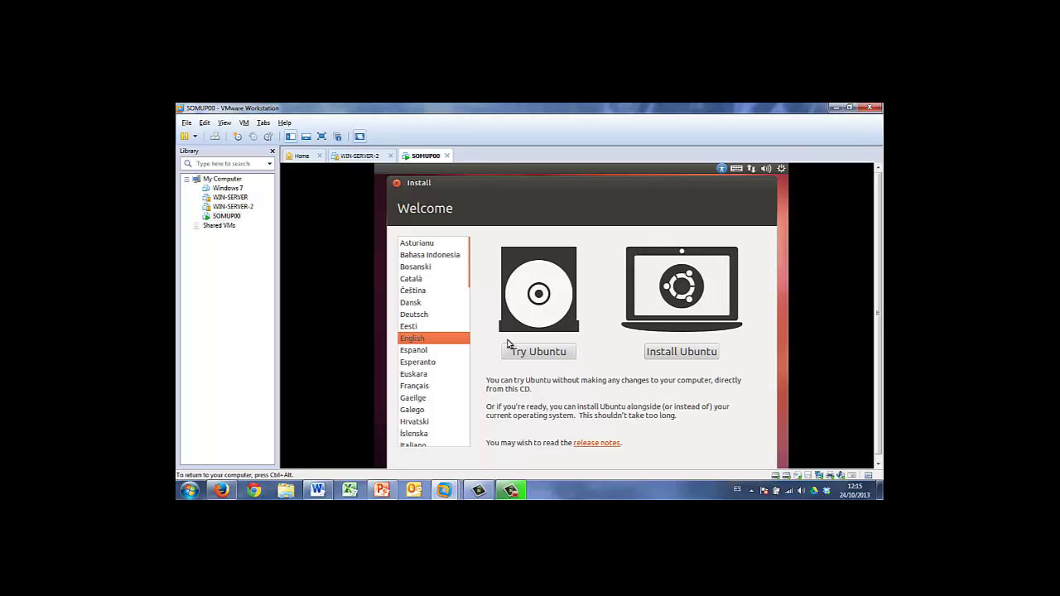
left_click(439, 351)
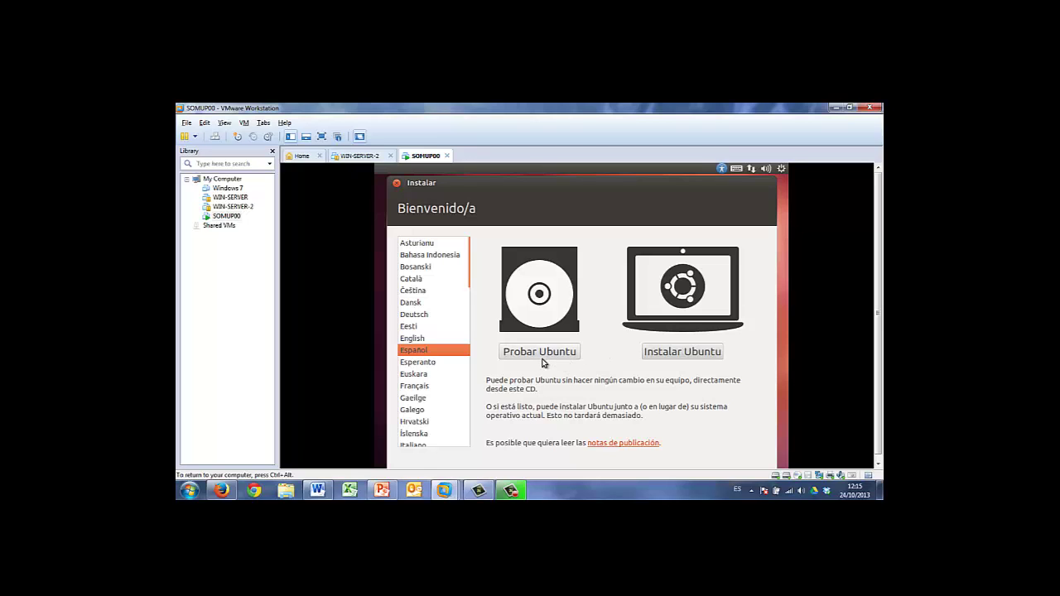
left_click(671, 357)
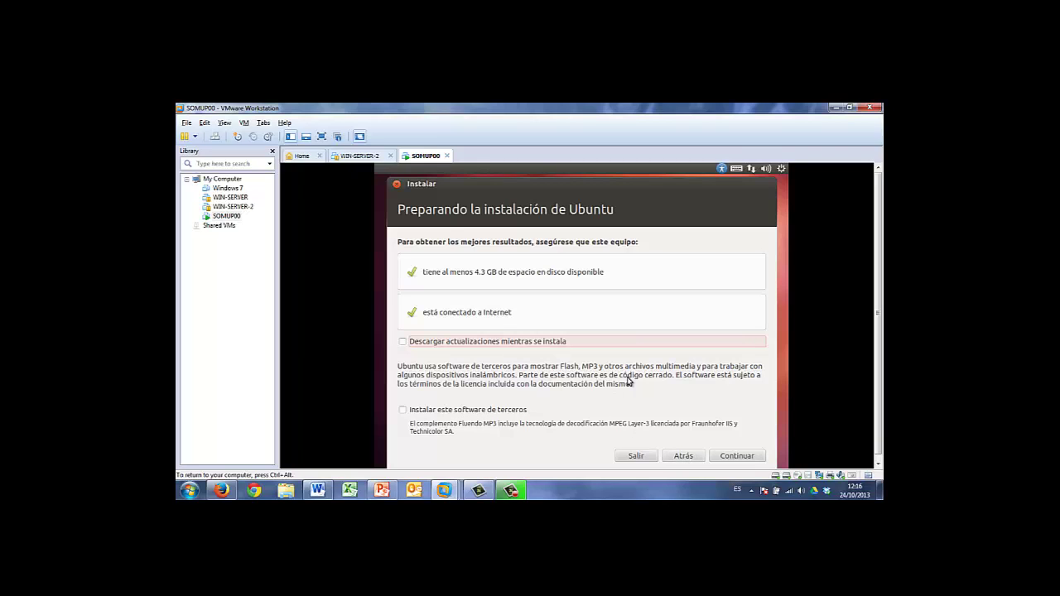
Continue past Preparando la instalación with updates and third-party software left unticked
left_click(729, 458)
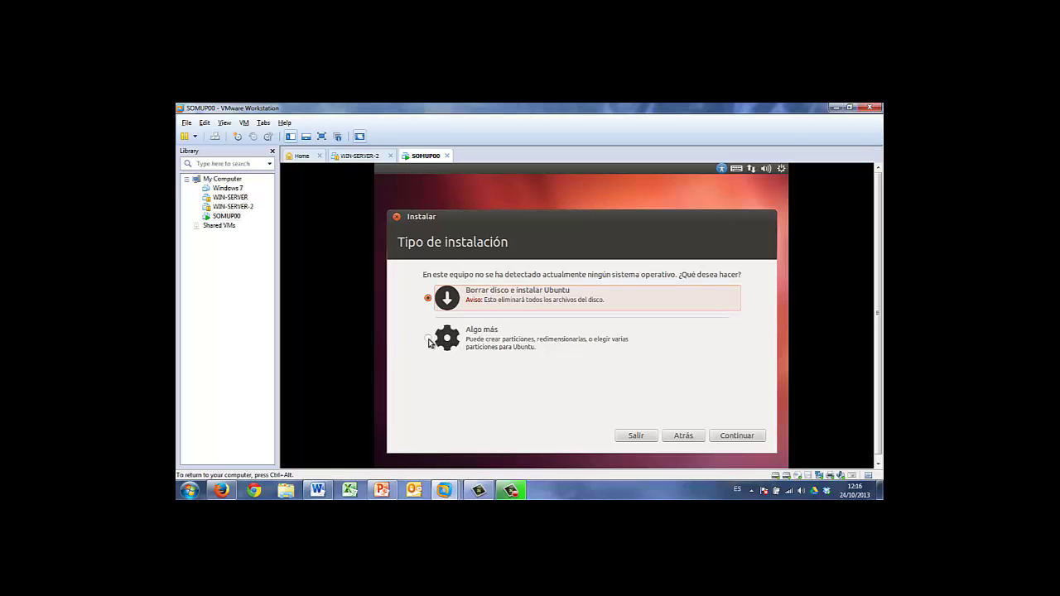
Choose the manual Algo más installation type and continue to the partitioning table
left_click(428, 339)
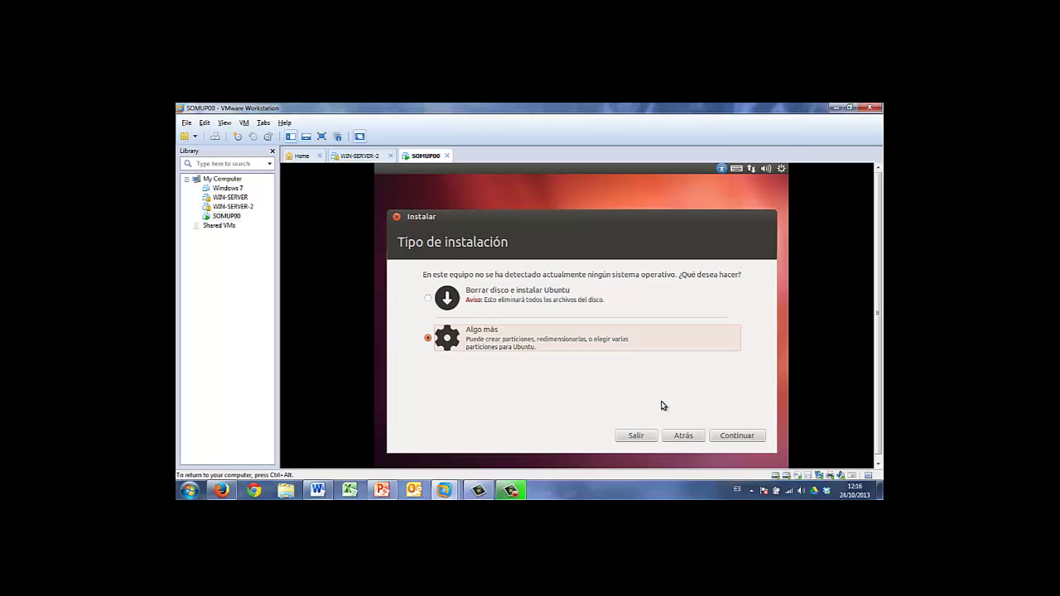
left_click(726, 437)
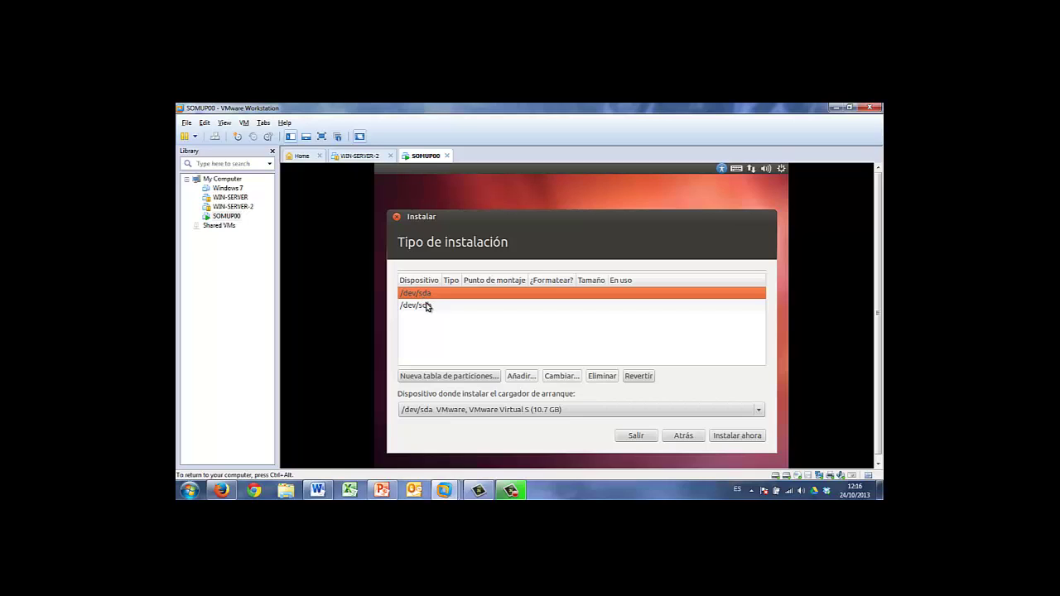
Select the /dev/sda disk and request a new partition table for it
left_click(427, 307)
left_click(428, 295)
left_click(426, 307)
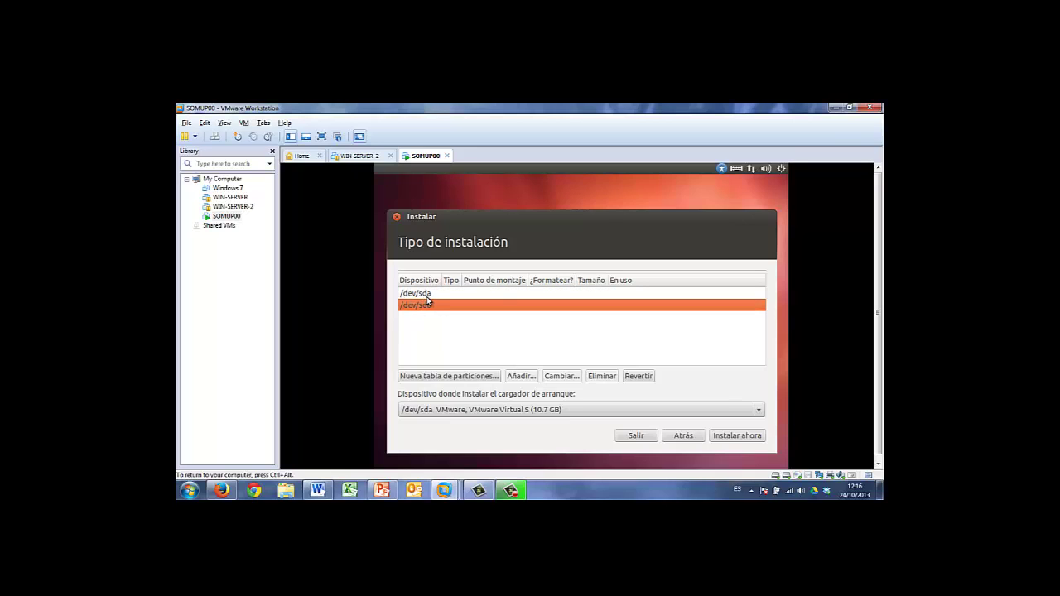
left_click(429, 295)
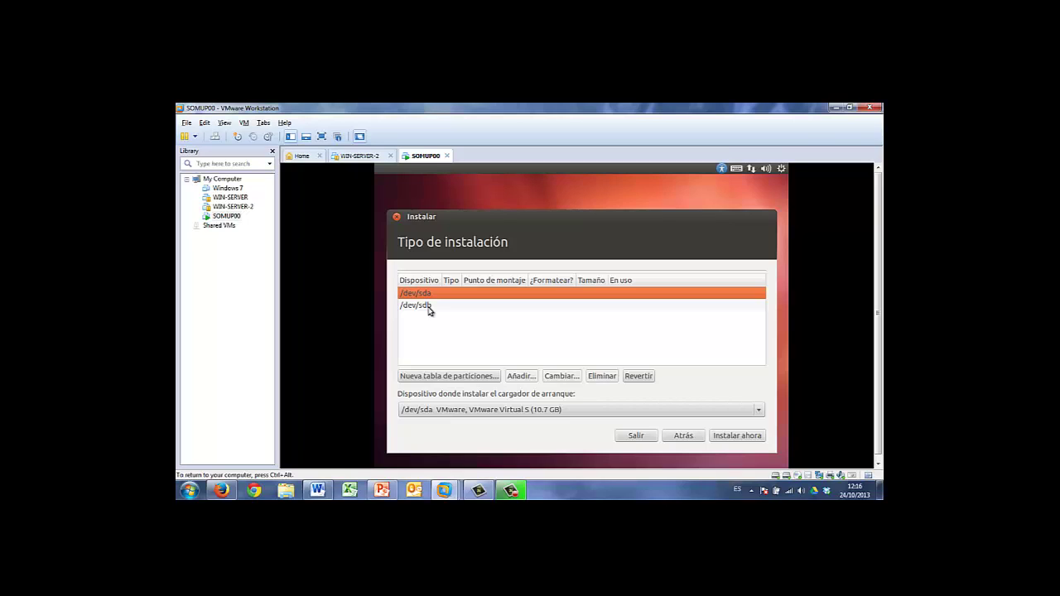
left_click(446, 377)
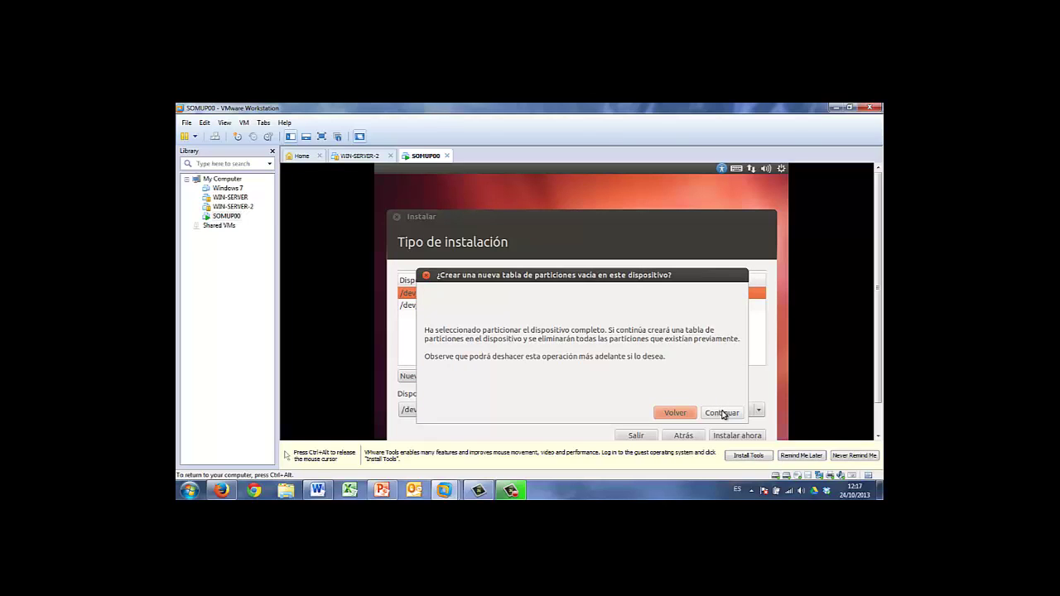
Confirm the empty /dev/sda partition table, select its free space, and permanently silence the VMware Tools reminder
left_click(721, 413)
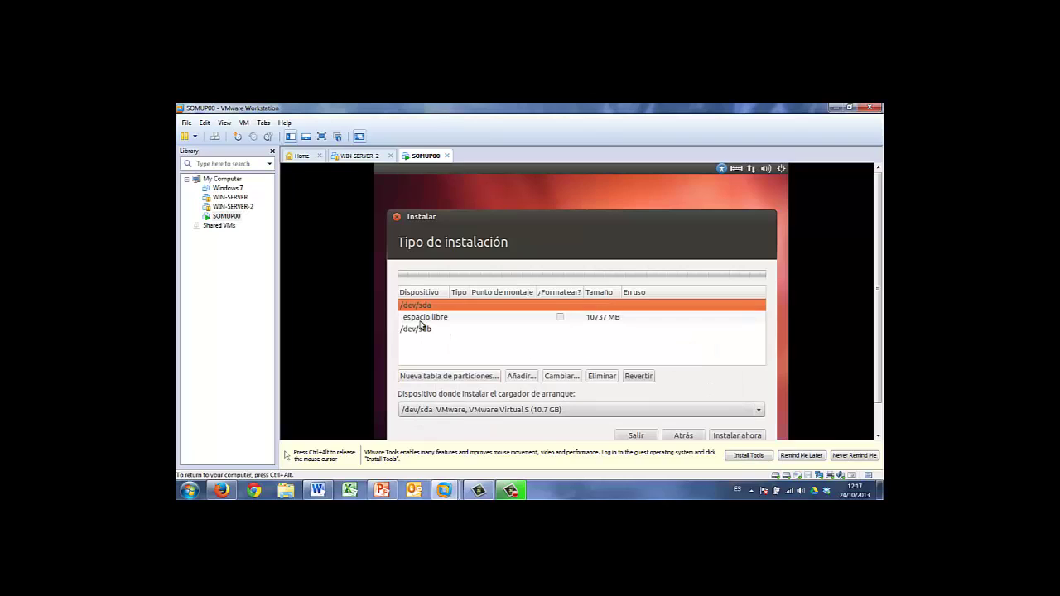
left_click(419, 320)
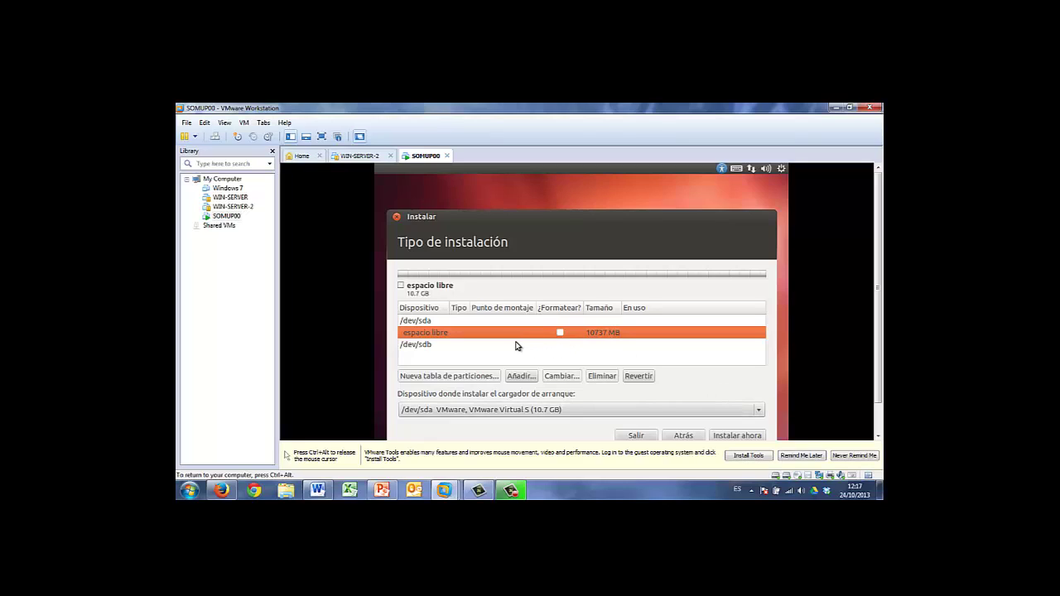
key("ctrl+alt")
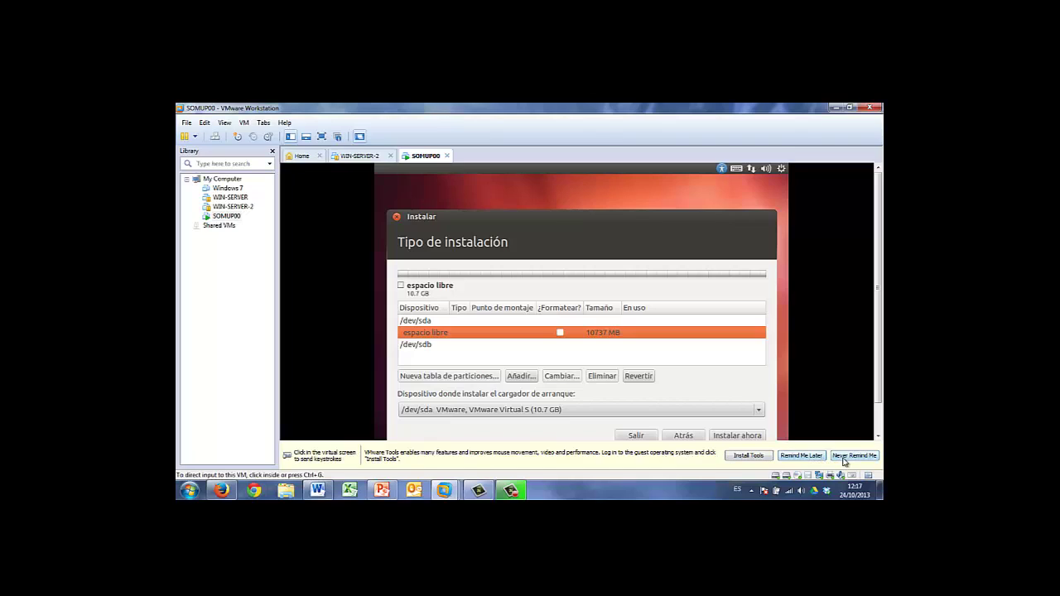
left_click(845, 456)
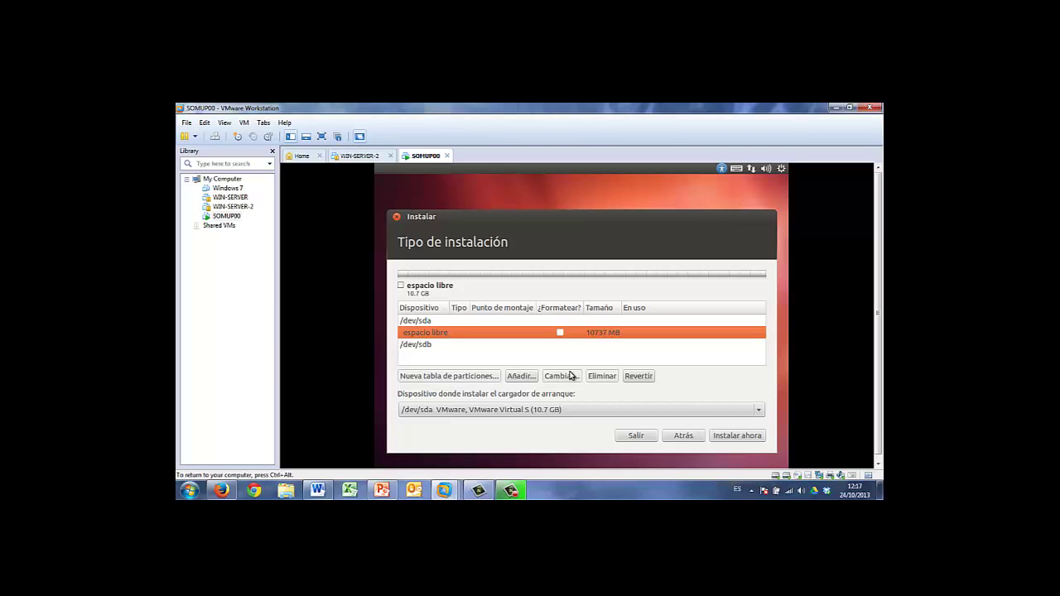
Add a 1000 MB primary swap partition, sda1, in the /dev/sda free space
left_click(520, 377)
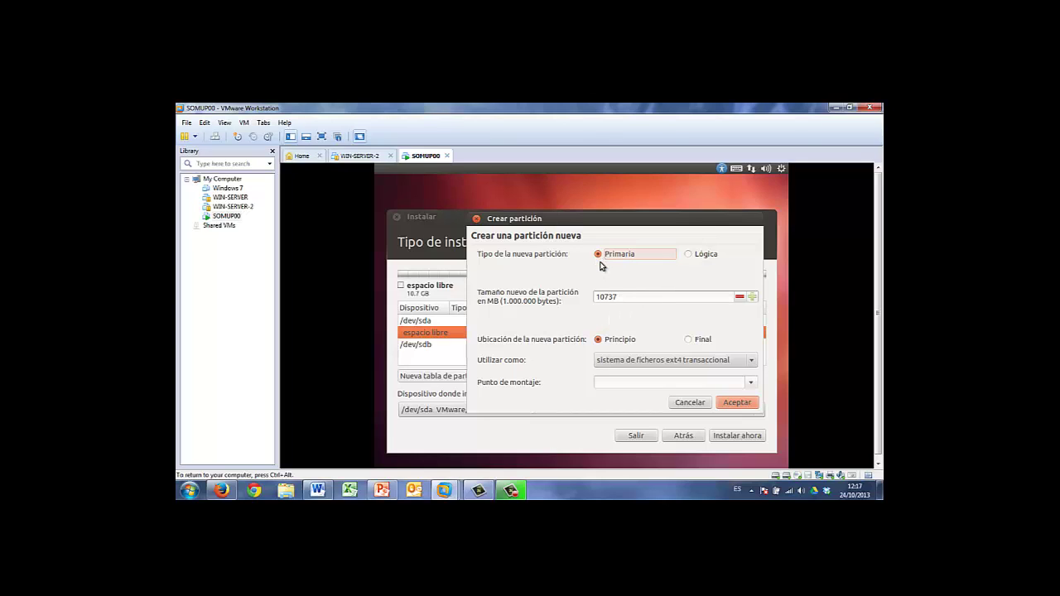
left_click_drag(636, 296, 593, 297)
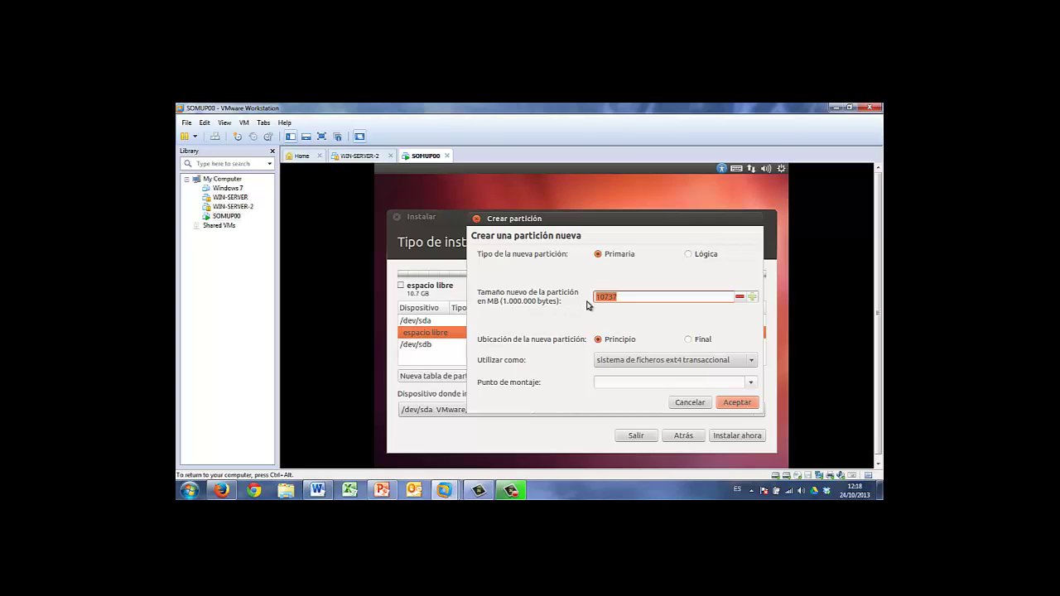
key("End")
key("BackSpace")
key("BackSpace")
key("BackSpace")
key("BackSpace")
type("000")
left_click(755, 363)
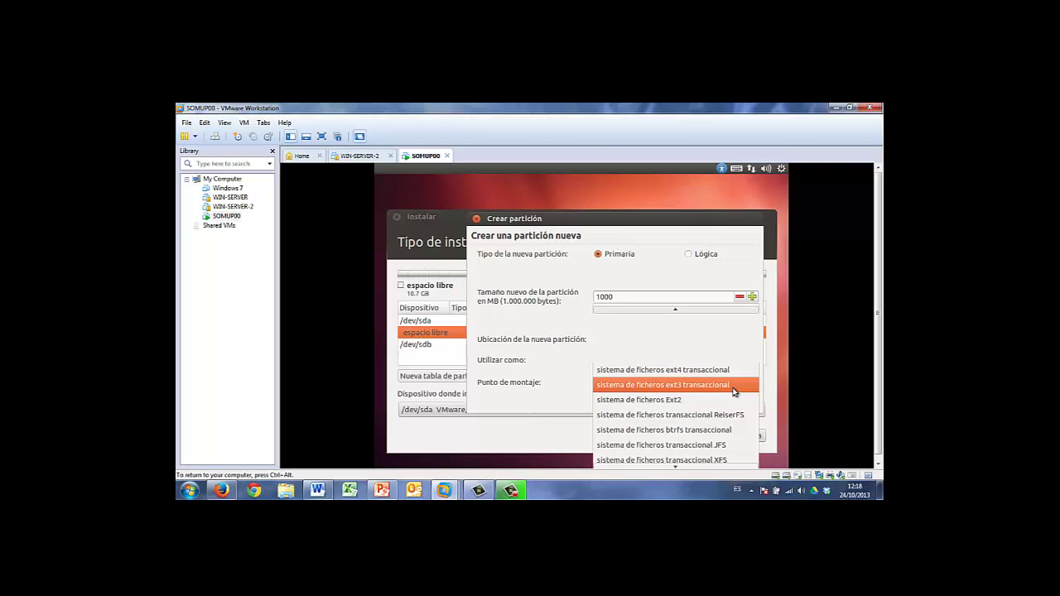
scroll(720, 414, "down", 2)
scroll(719, 417, "down", 2)
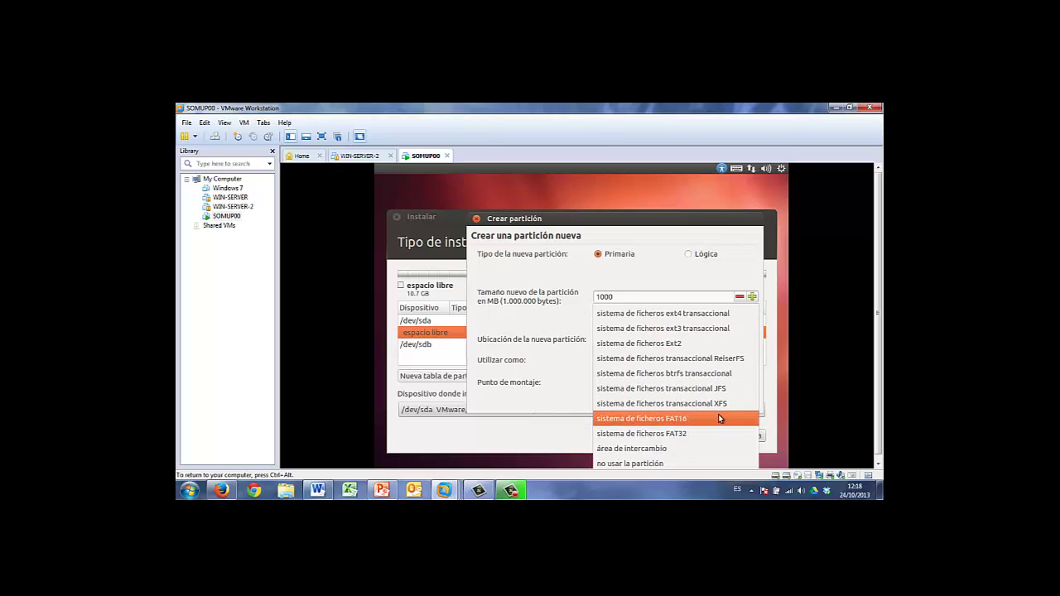
left_click(685, 448)
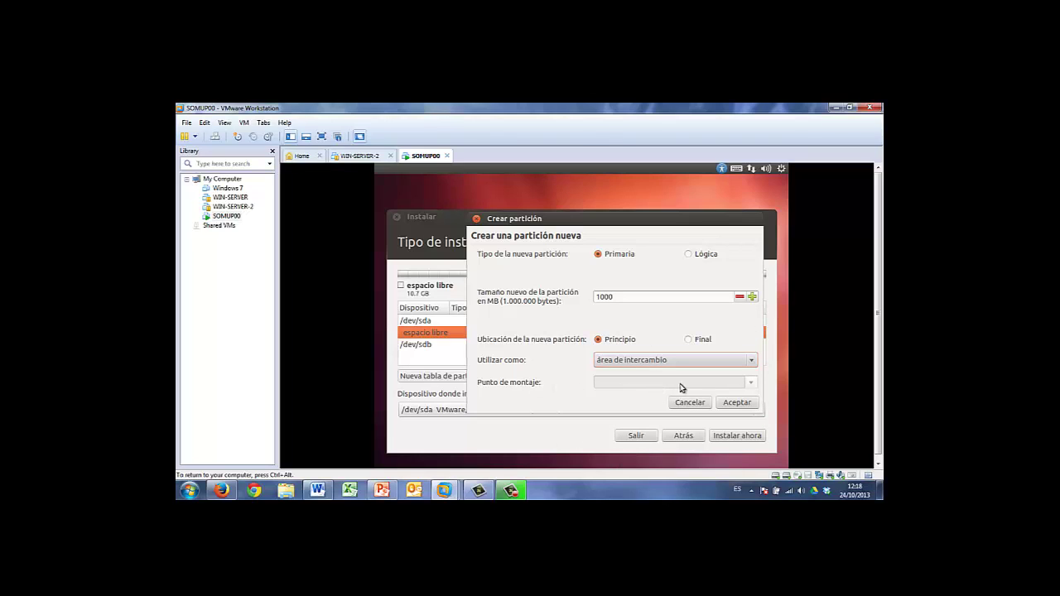
left_click(738, 405)
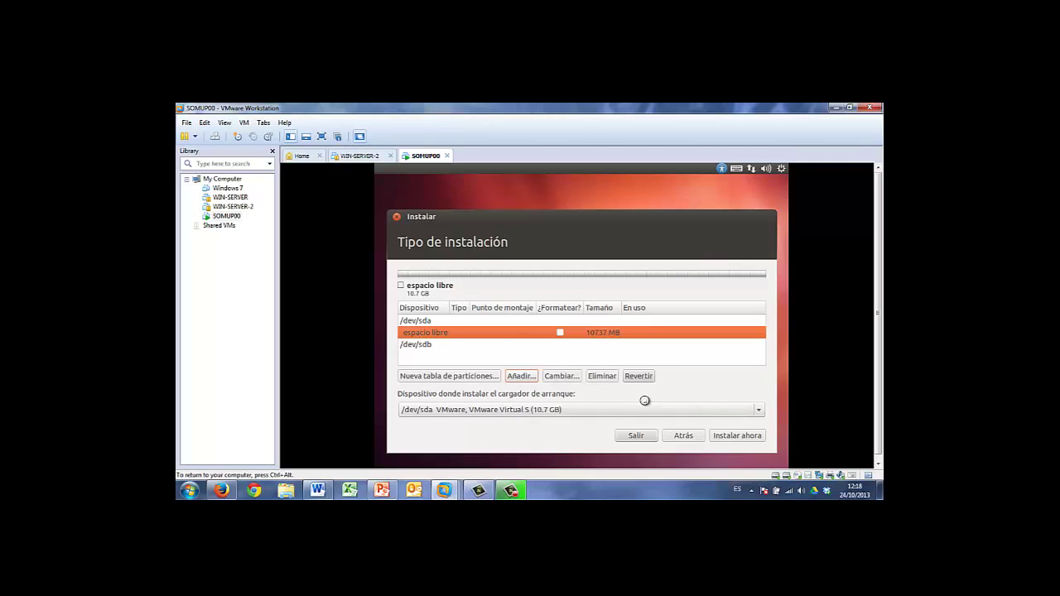
left_click(448, 335)
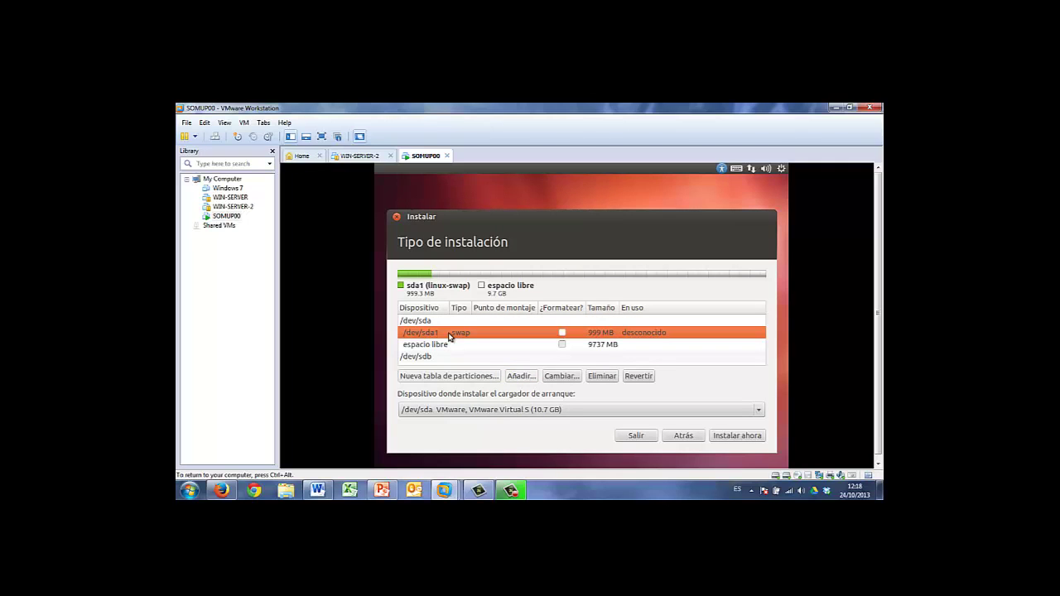
Add a 4000 MB primary ext4 partition, sda2, mounted at / on /dev/sda
left_click(448, 346)
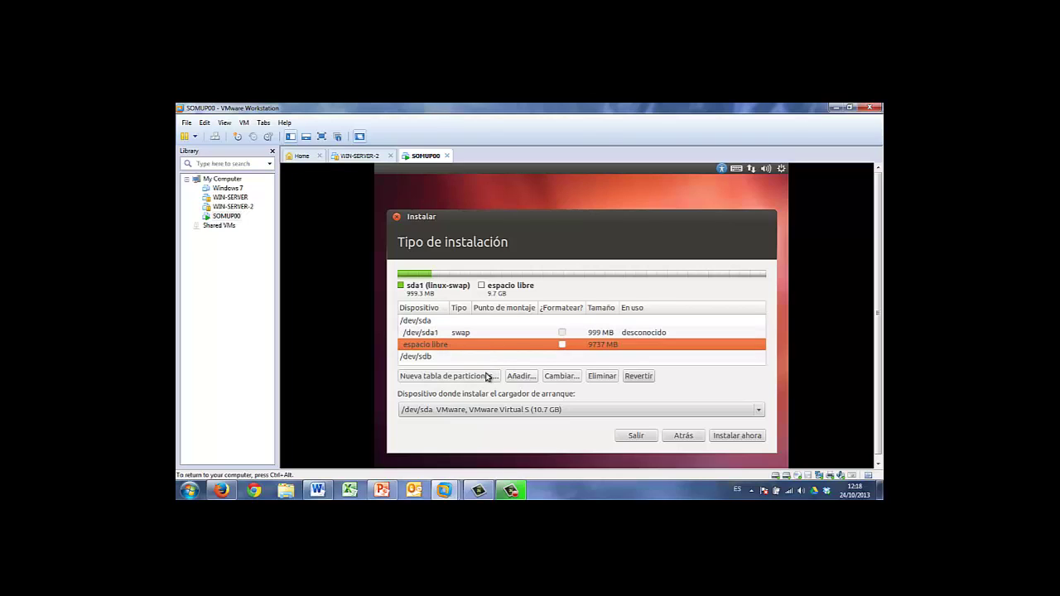
left_click(531, 379)
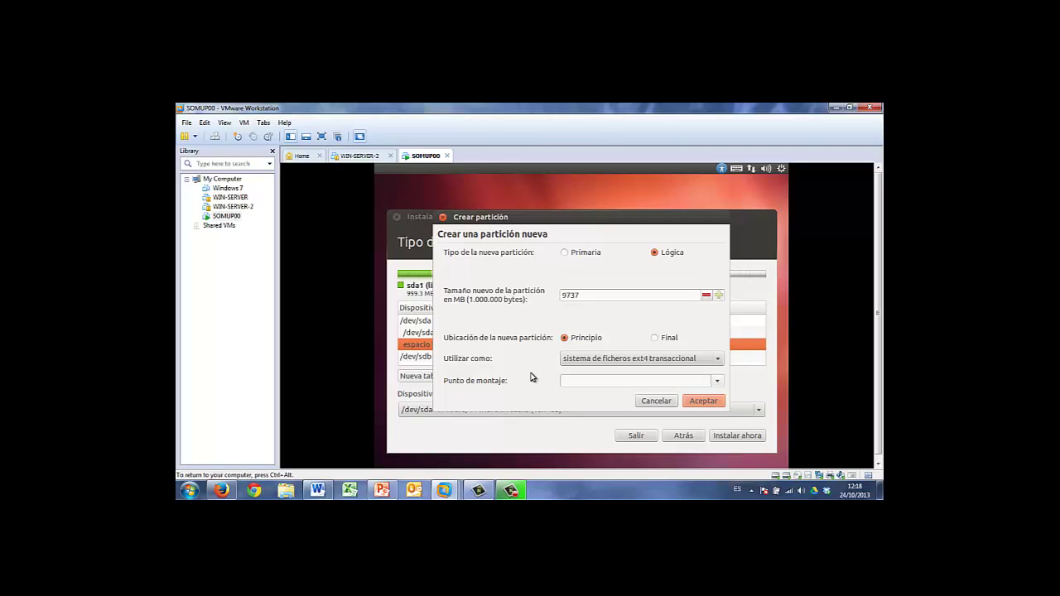
left_click(577, 255)
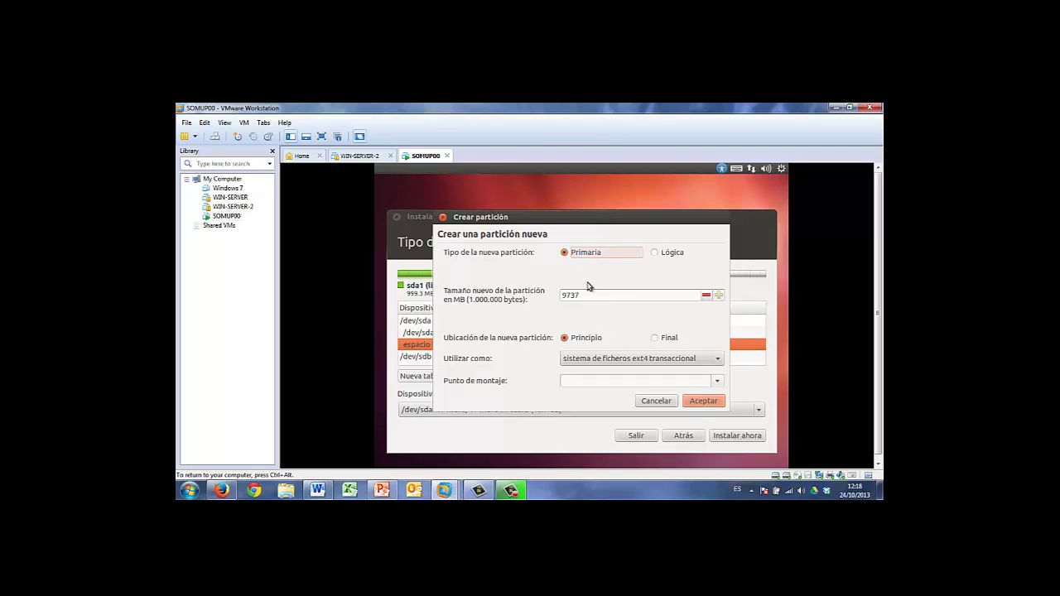
double_click(588, 295)
type("4")
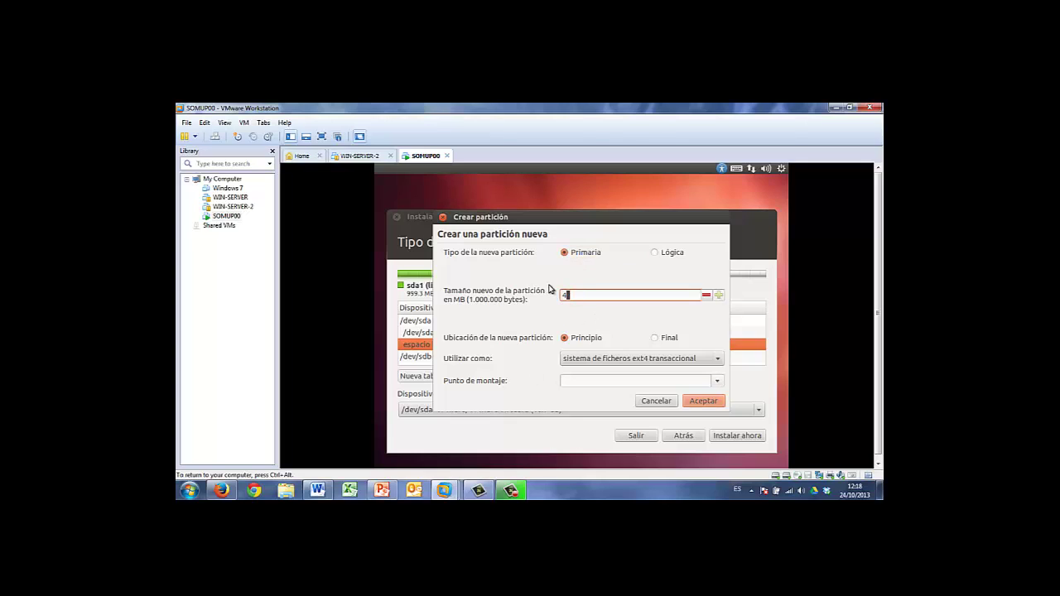
type("000")
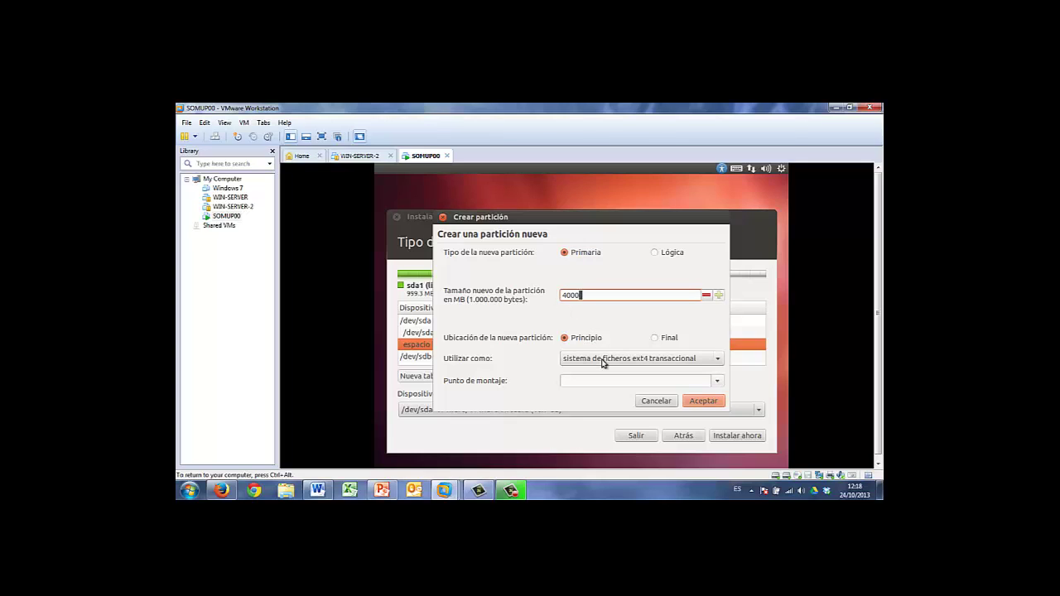
left_click(717, 381)
left_click(586, 243)
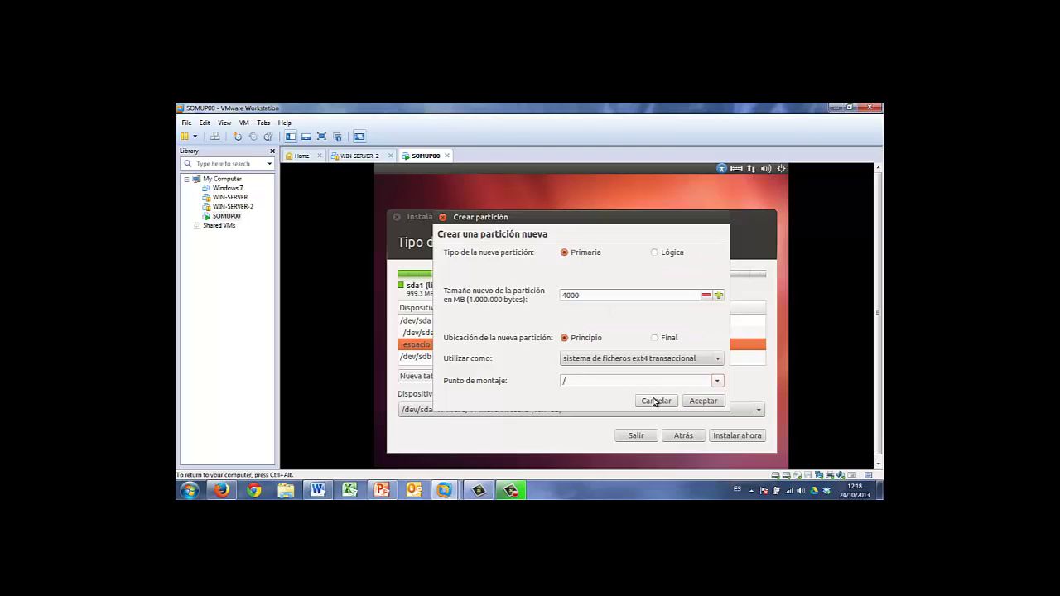
left_click(701, 401)
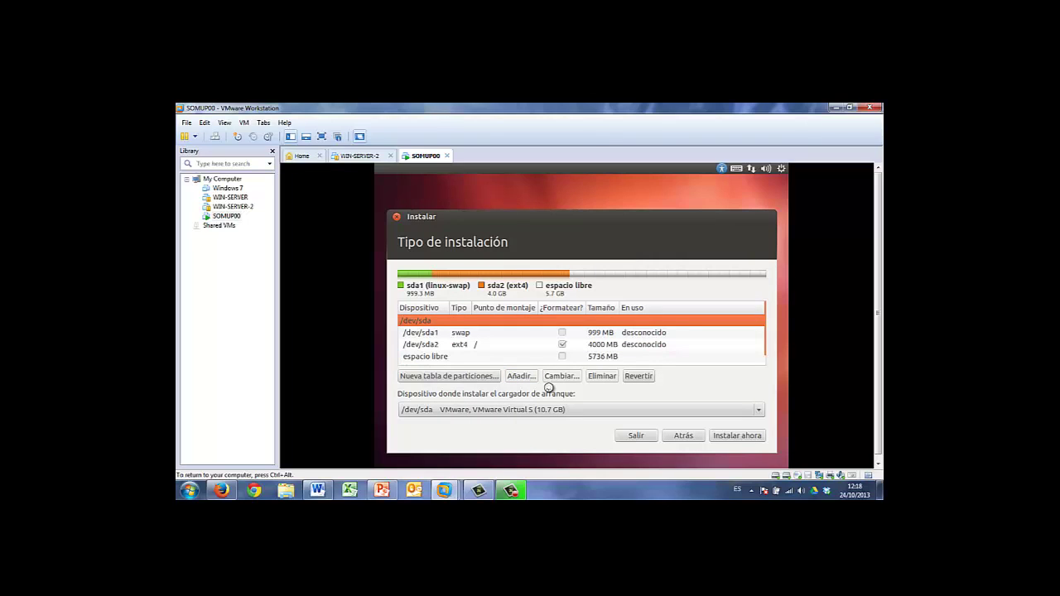
left_click(418, 357)
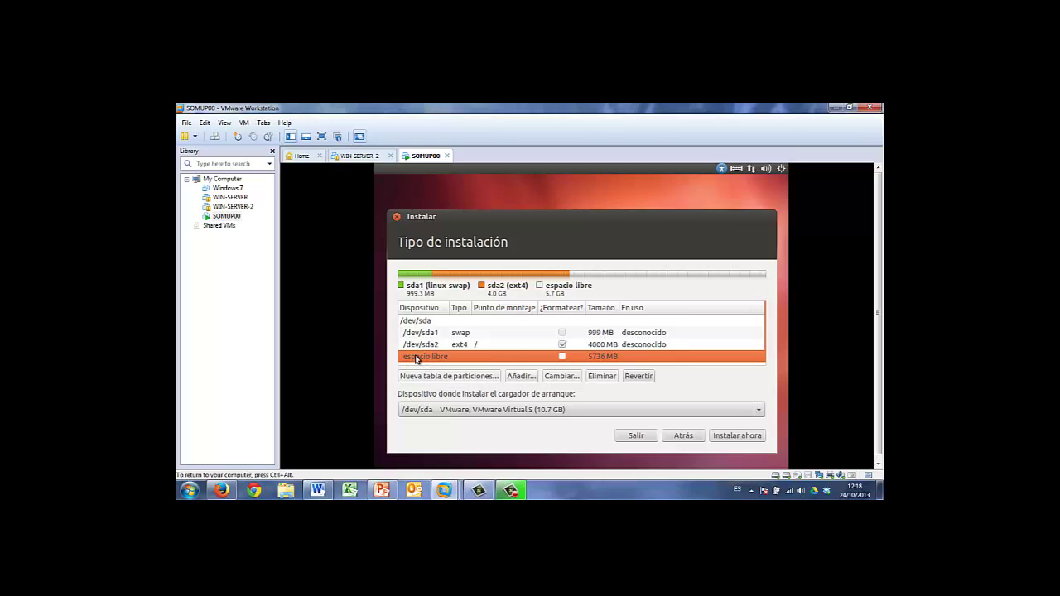
Add a 500 MB logical ext4 partition, sda5, mounted at /boot on /dev/sda
left_click(531, 378)
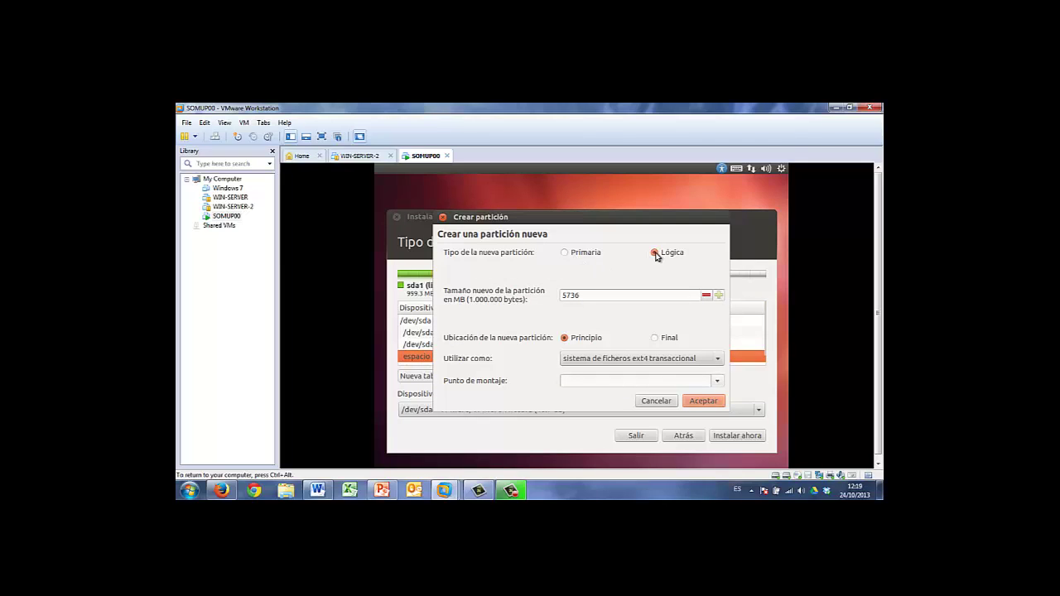
left_click_drag(586, 295, 556, 289)
type("500")
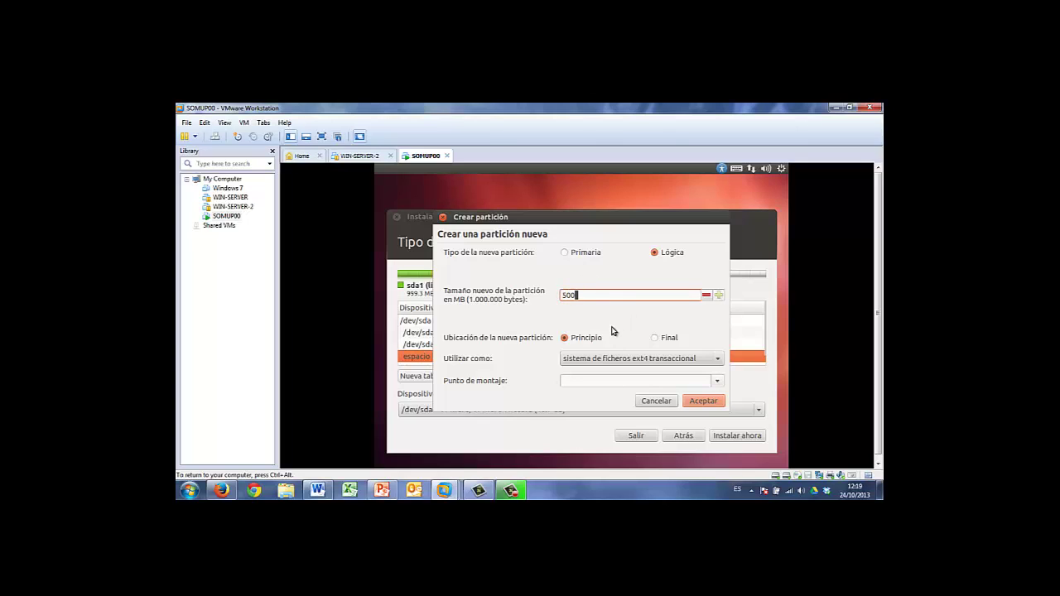
left_click(717, 381)
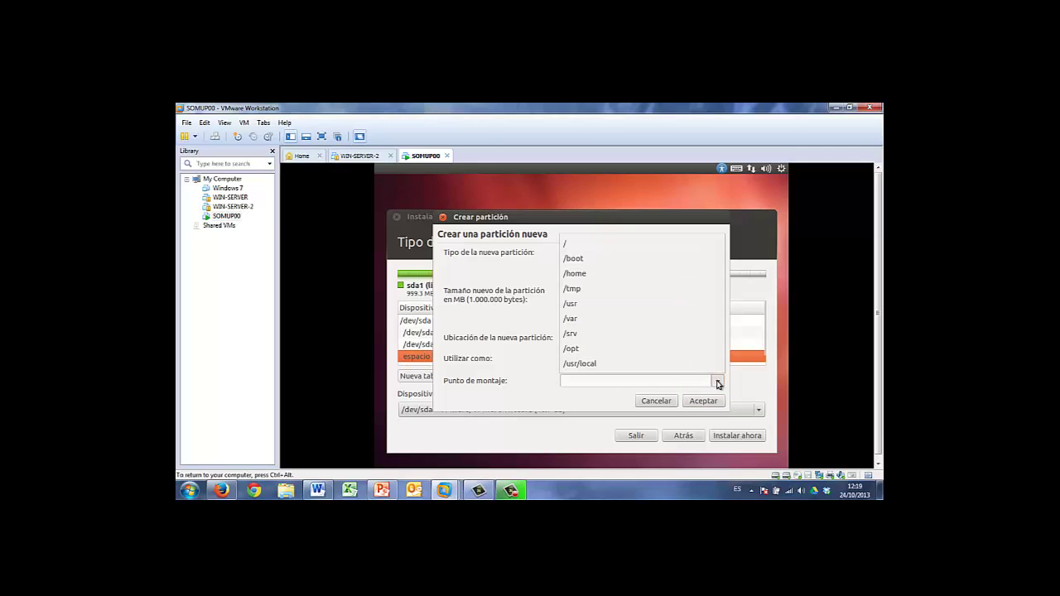
left_click(584, 263)
left_click(703, 400)
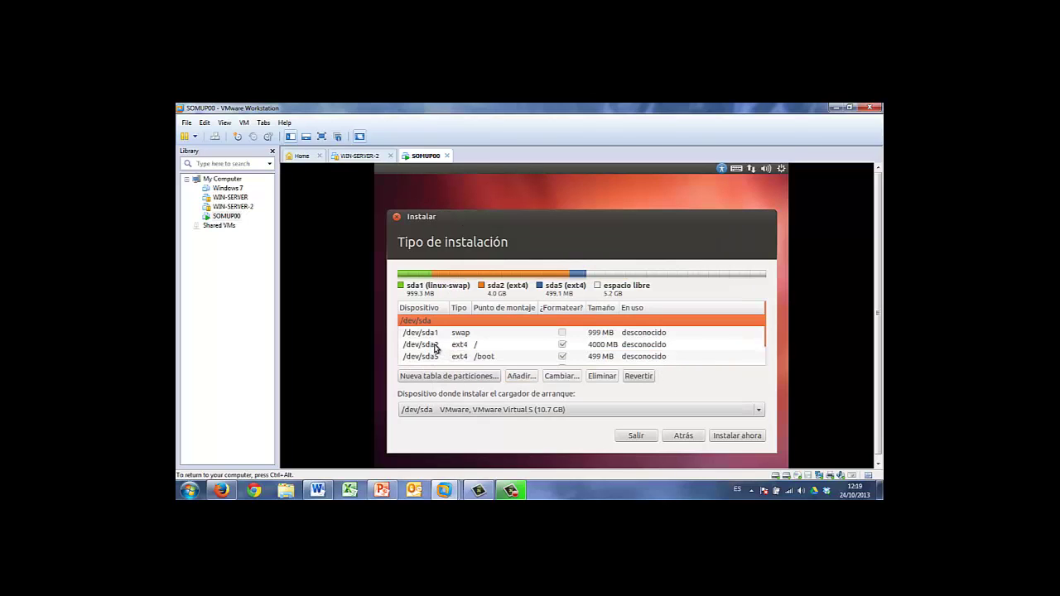
scroll(435, 348, "down", 1)
left_click(465, 338)
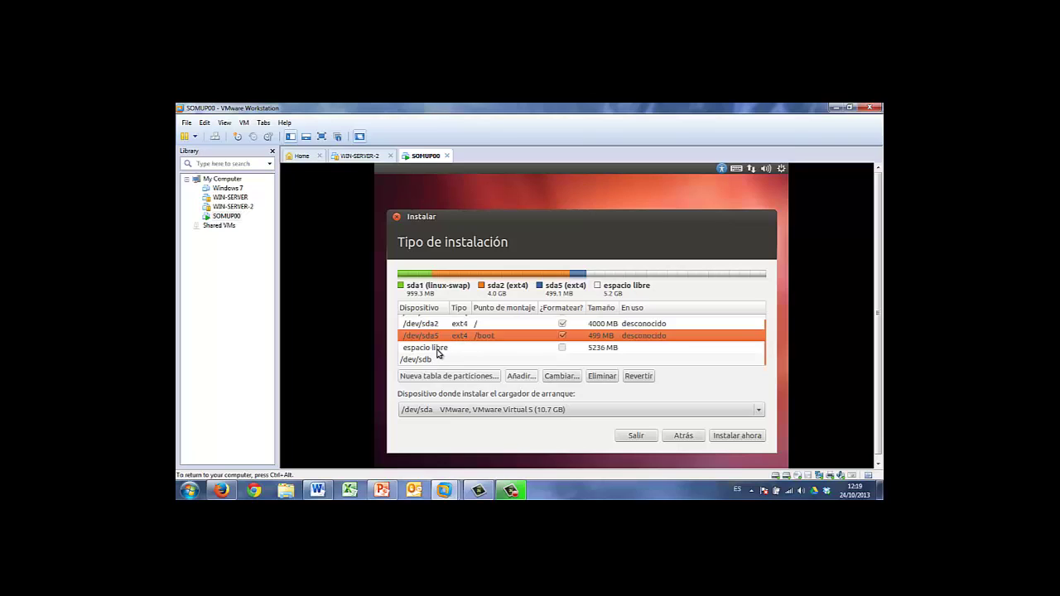
Add an ext4 partition mounted at /home using the remaining 5234 MB of /dev/sda
left_click(438, 350)
left_click(521, 376)
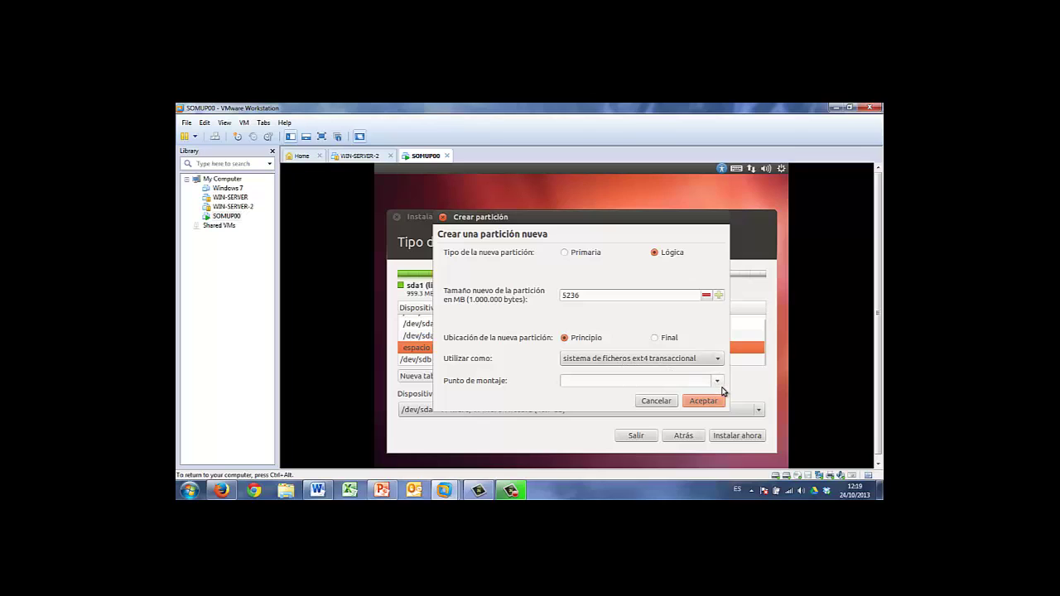
left_click(717, 383)
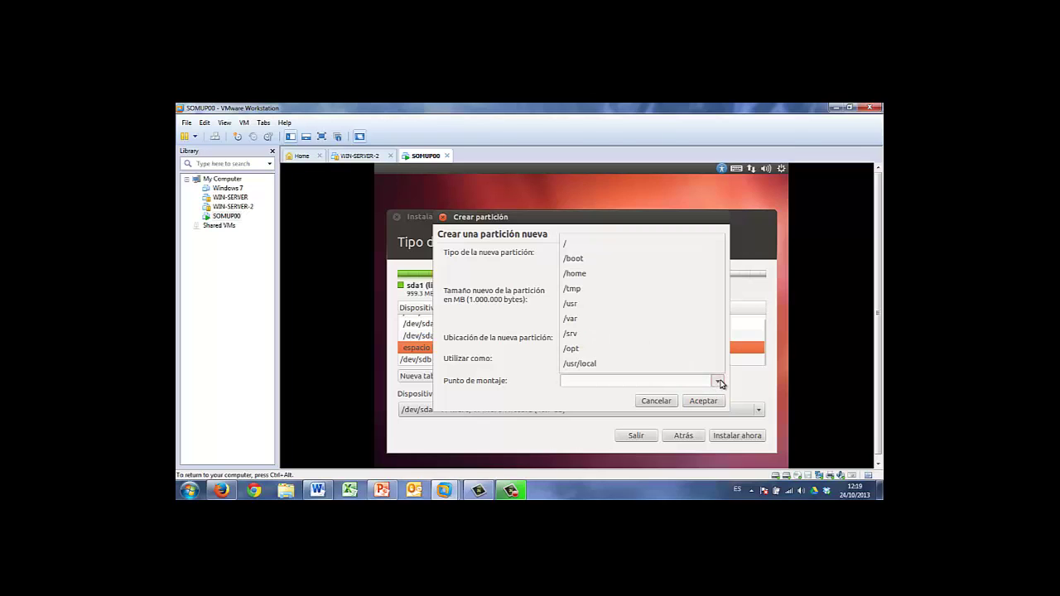
left_click(579, 275)
left_click(703, 400)
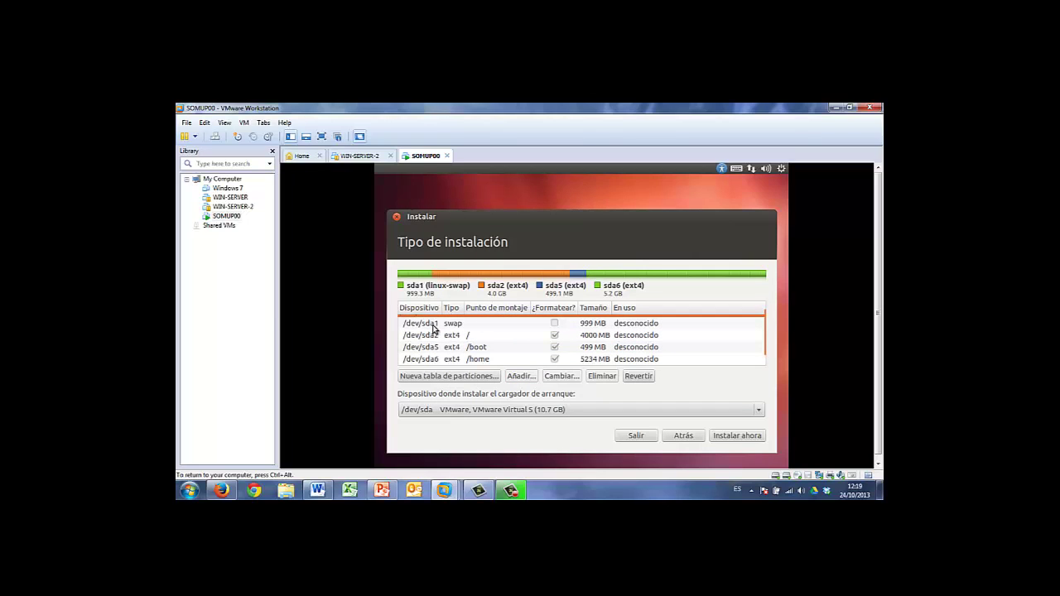
Review the swap, root, /boot and /home partitions on /dev/sda, then select /dev/sdb
left_click(433, 323)
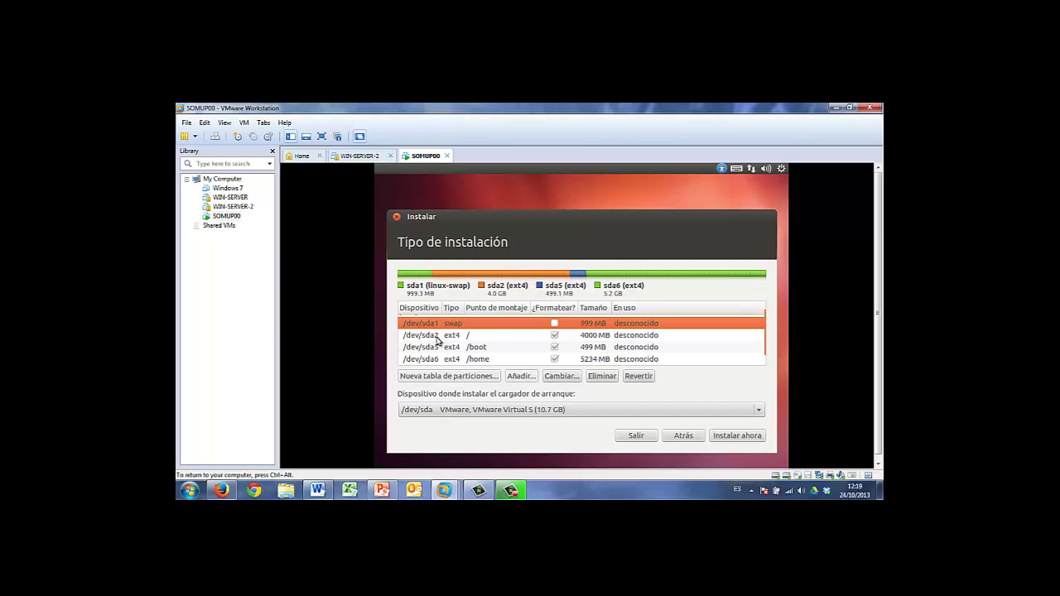
left_click(437, 336)
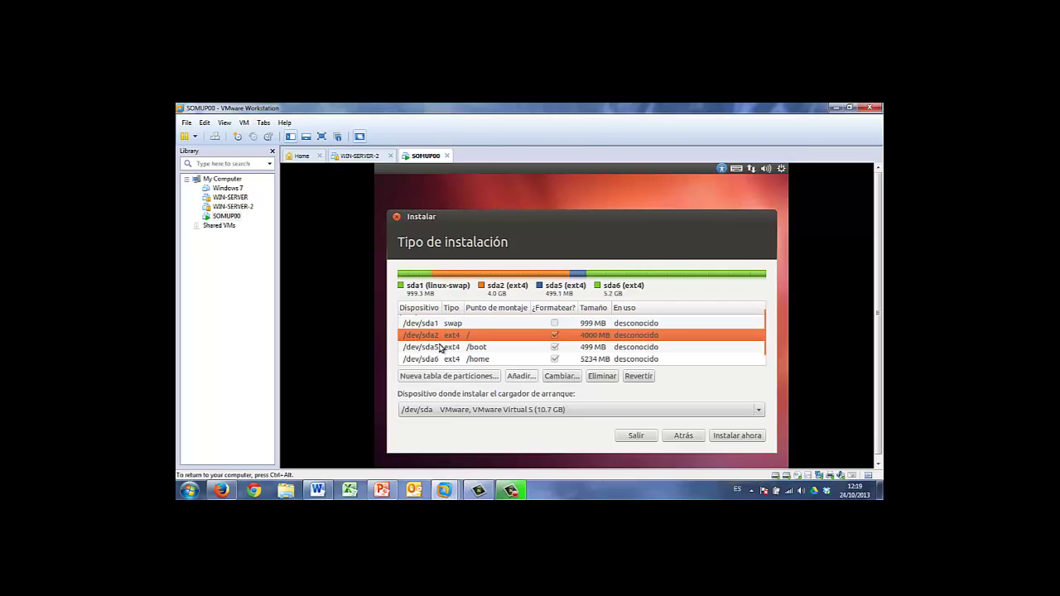
left_click(437, 348)
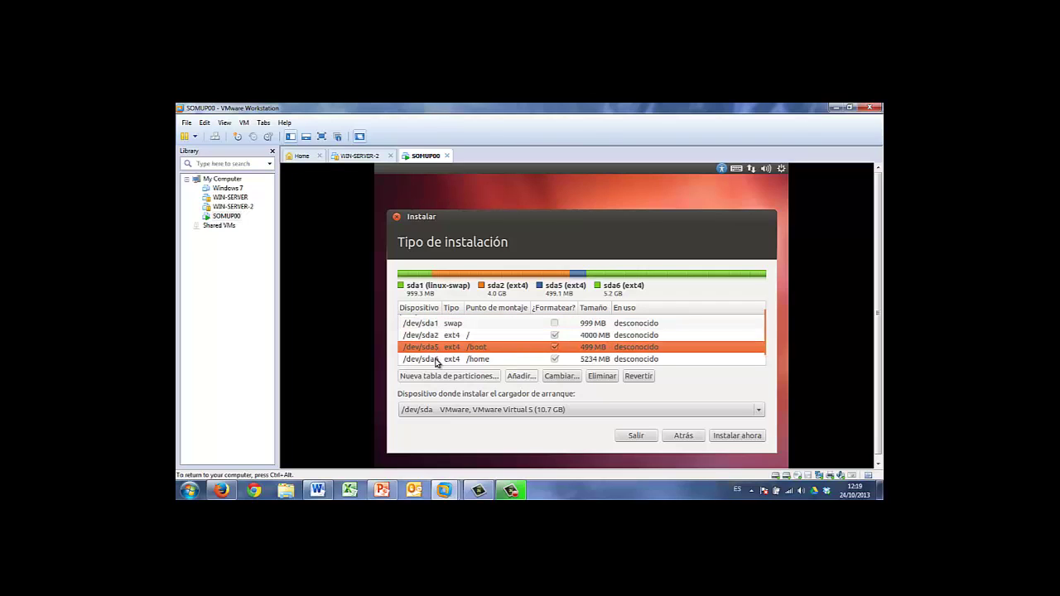
left_click(439, 360)
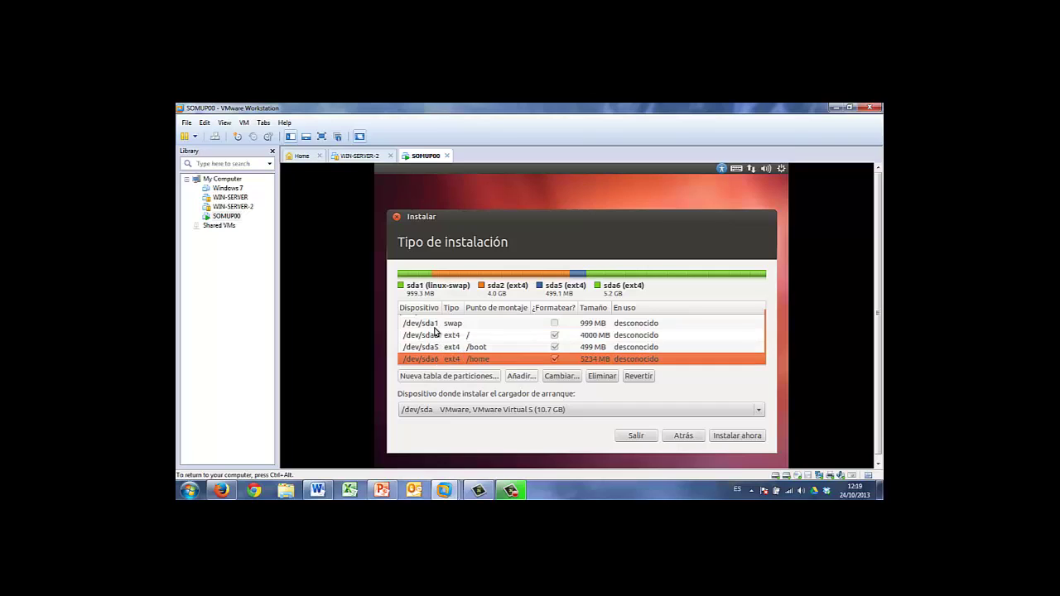
left_click(436, 323)
left_click(435, 336)
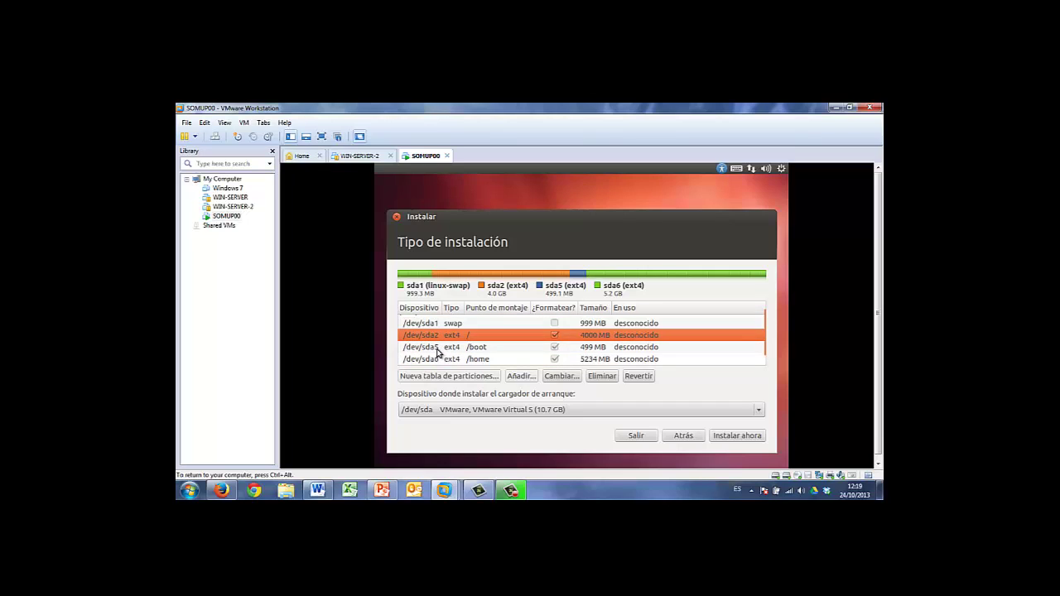
left_click(437, 349)
left_click(441, 360)
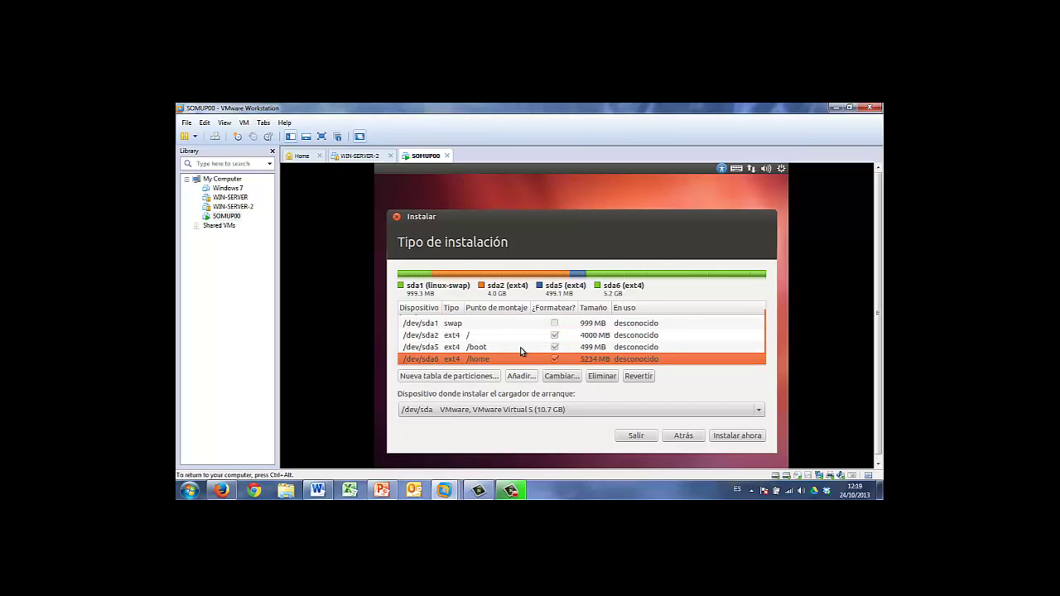
left_click(440, 365)
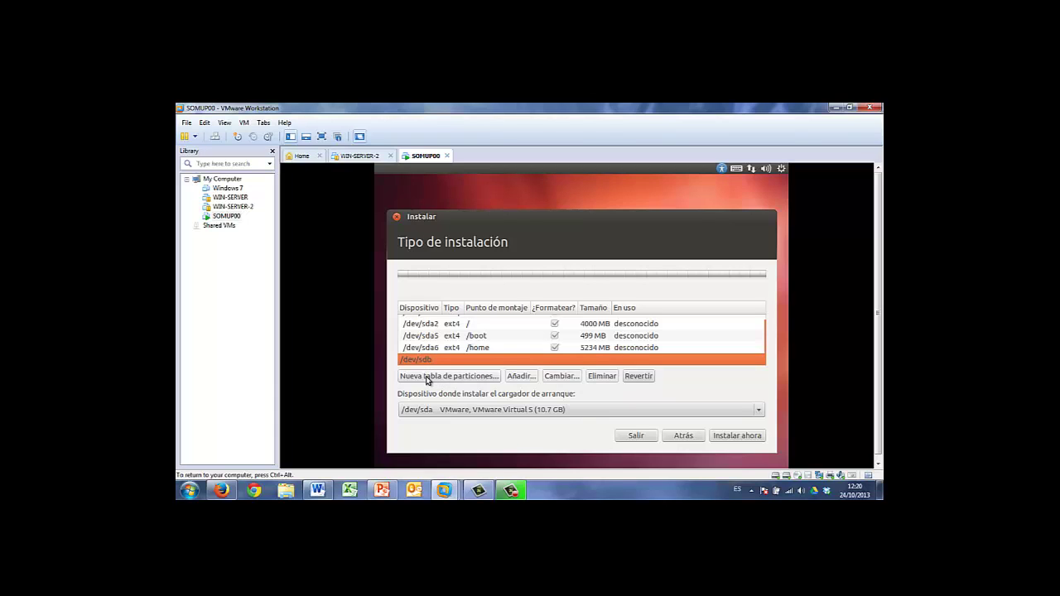
Create a new empty partition table on /dev/sdb and select its free space
left_click(427, 377)
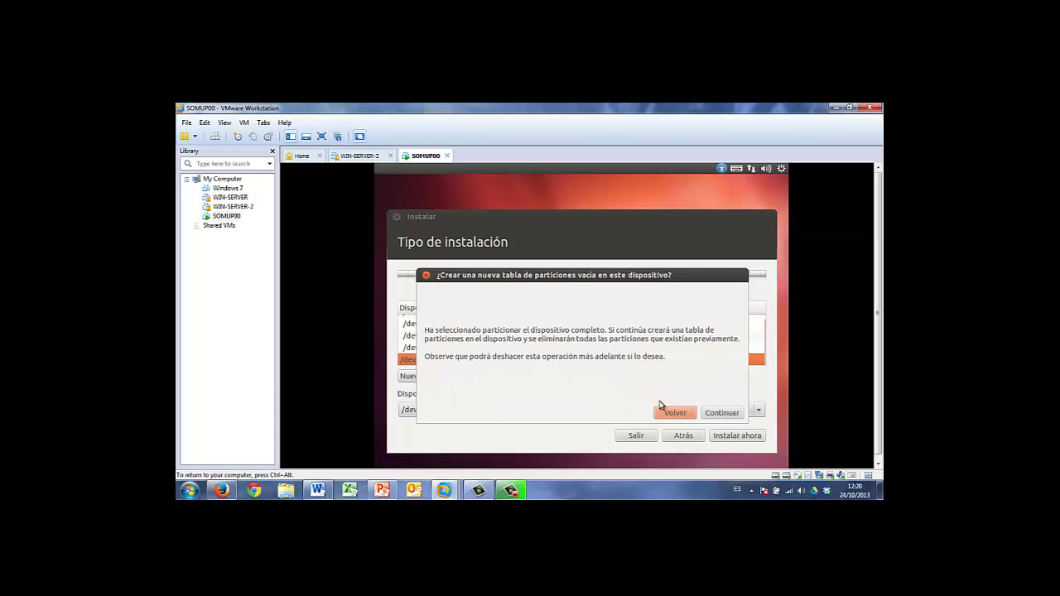
left_click(717, 413)
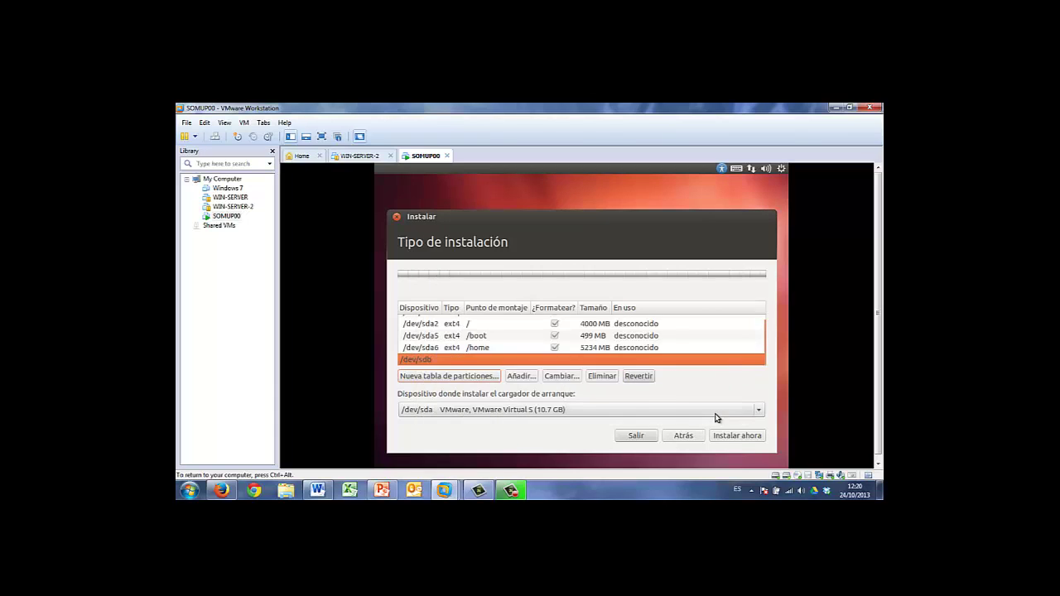
left_click(432, 361)
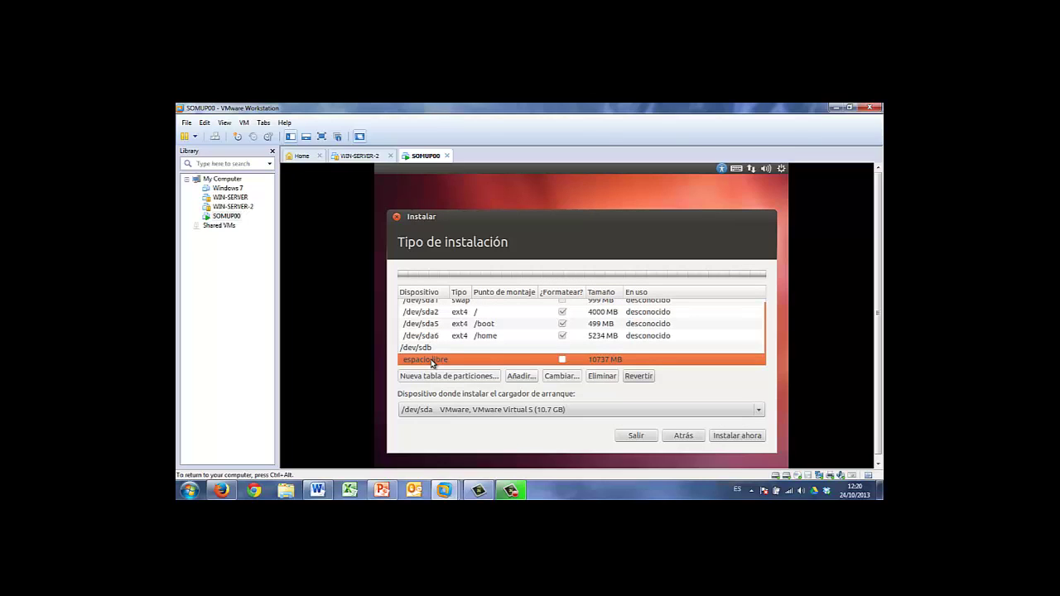
Add a 4000 MB primary XFS partition mounted at /net on /dev/sdb
left_click(520, 376)
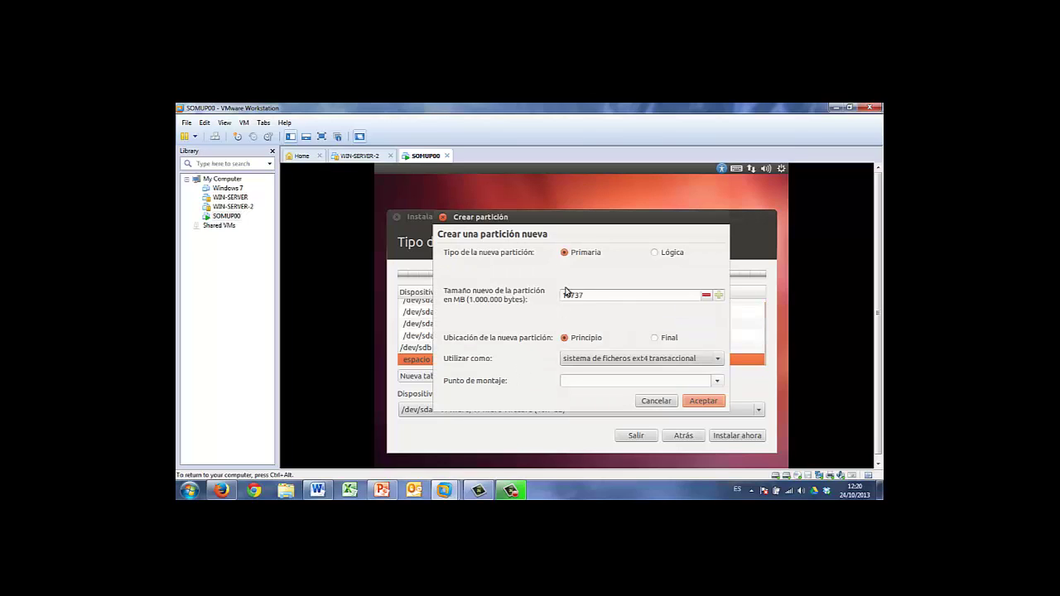
left_click(590, 296)
left_click_drag(591, 296, 558, 294)
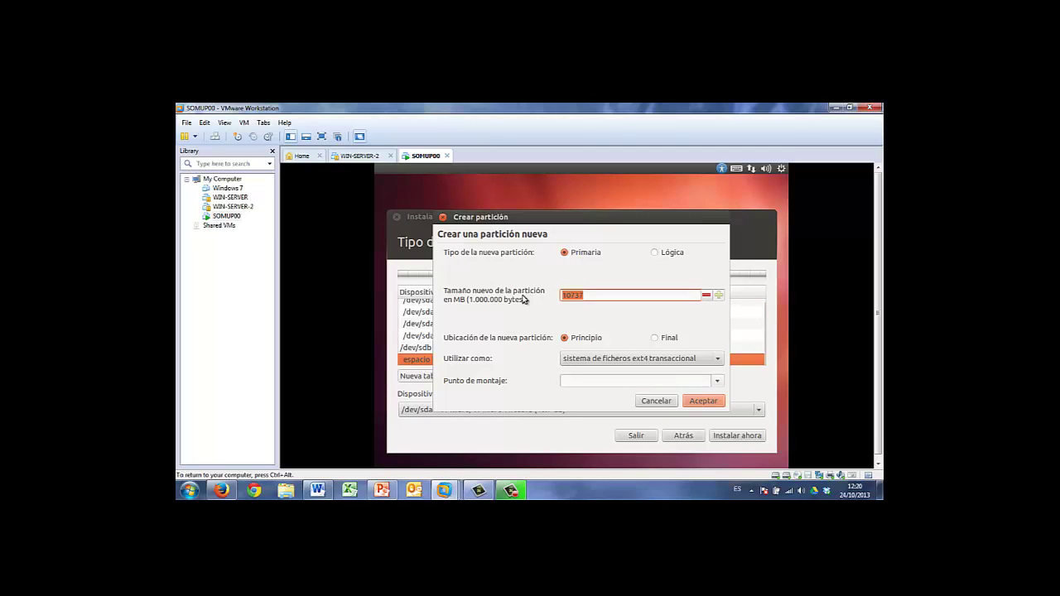
type("4000")
left_click(717, 360)
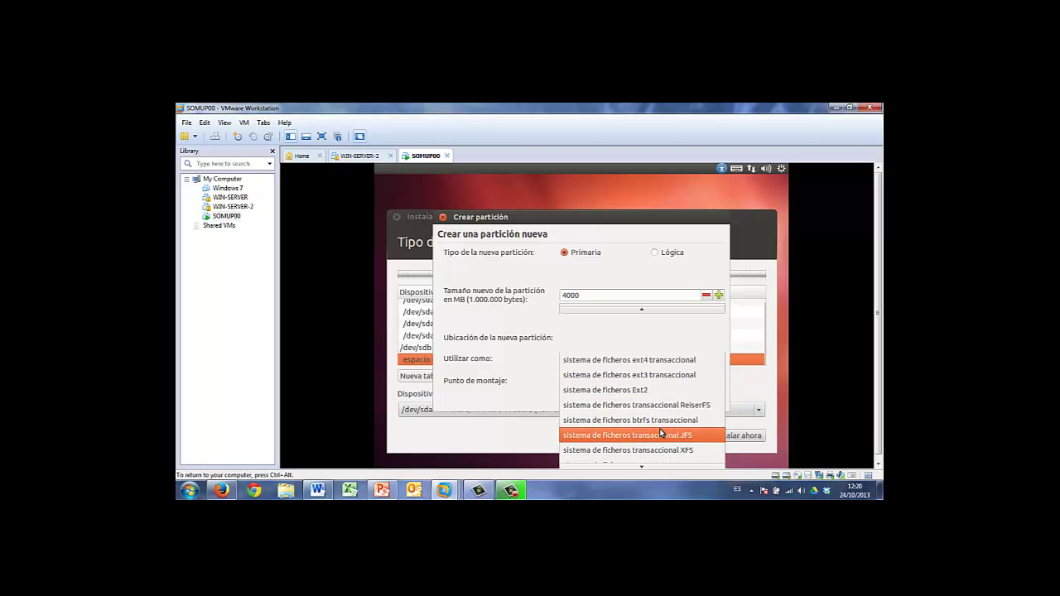
left_click(665, 452)
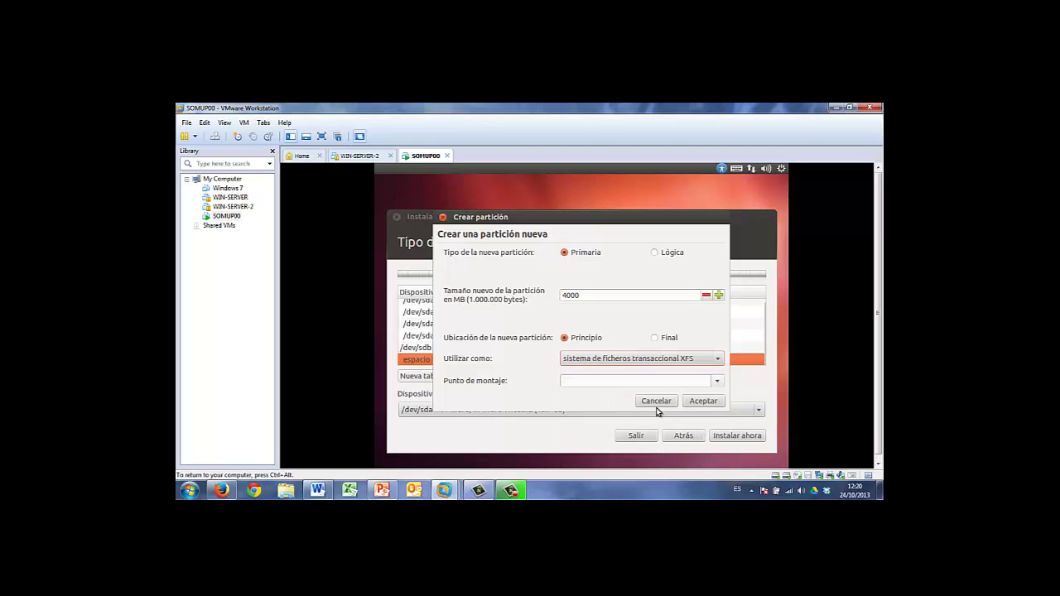
left_click(716, 383)
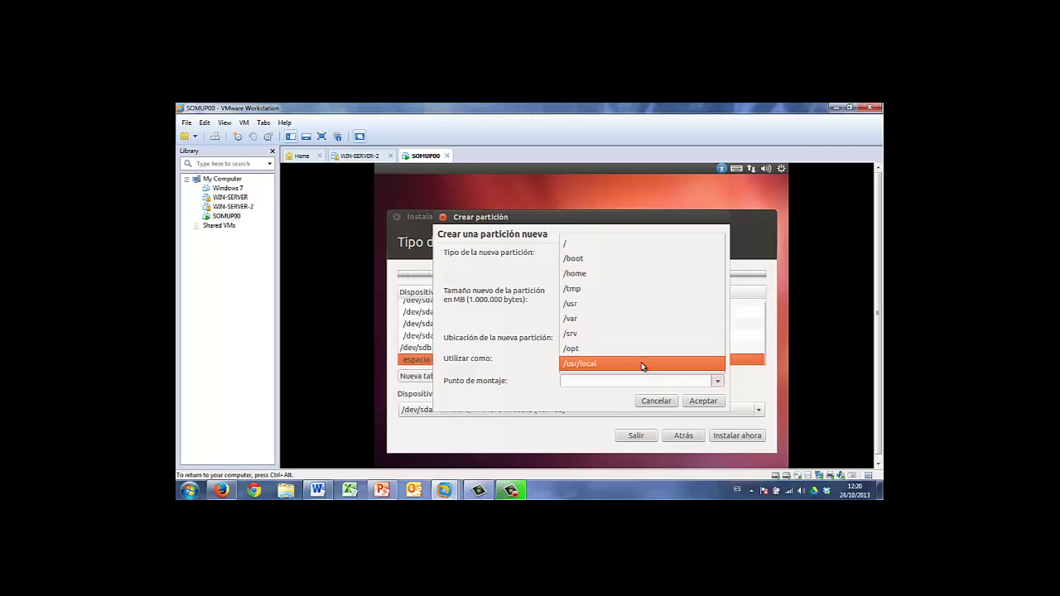
left_click(616, 382)
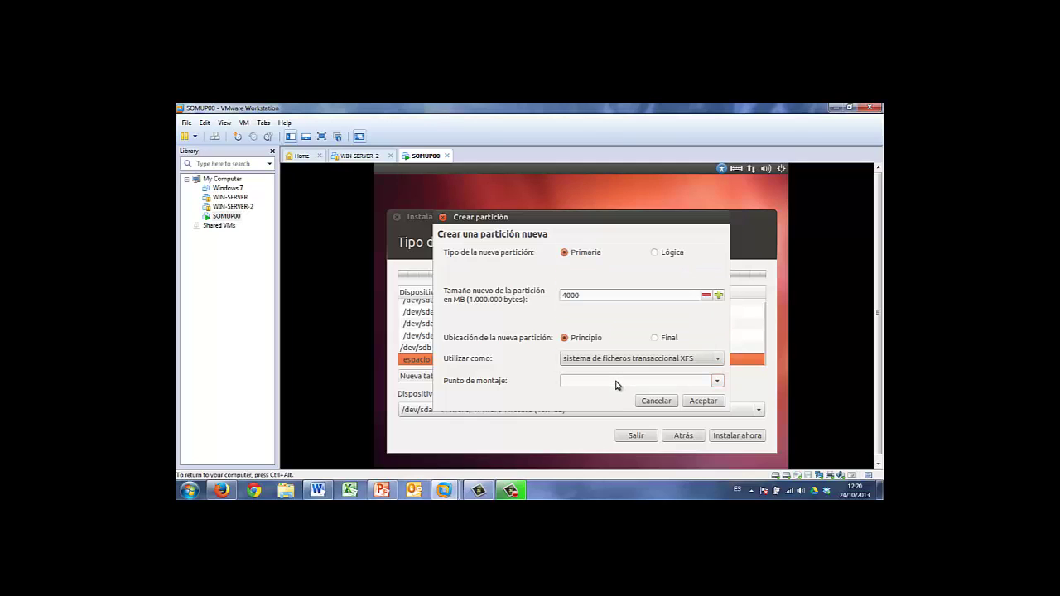
type("/net")
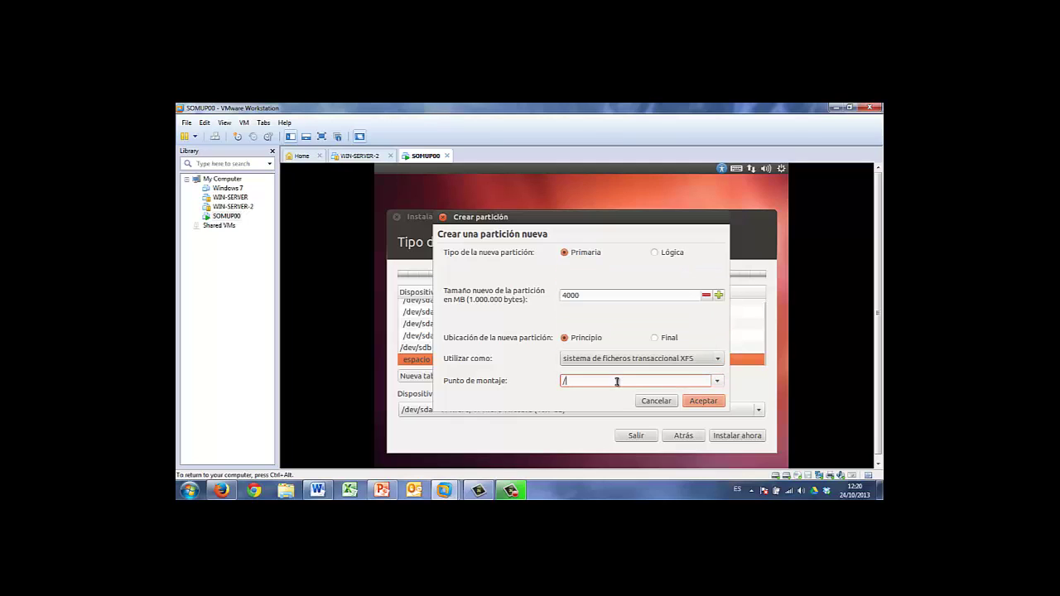
left_click(702, 400)
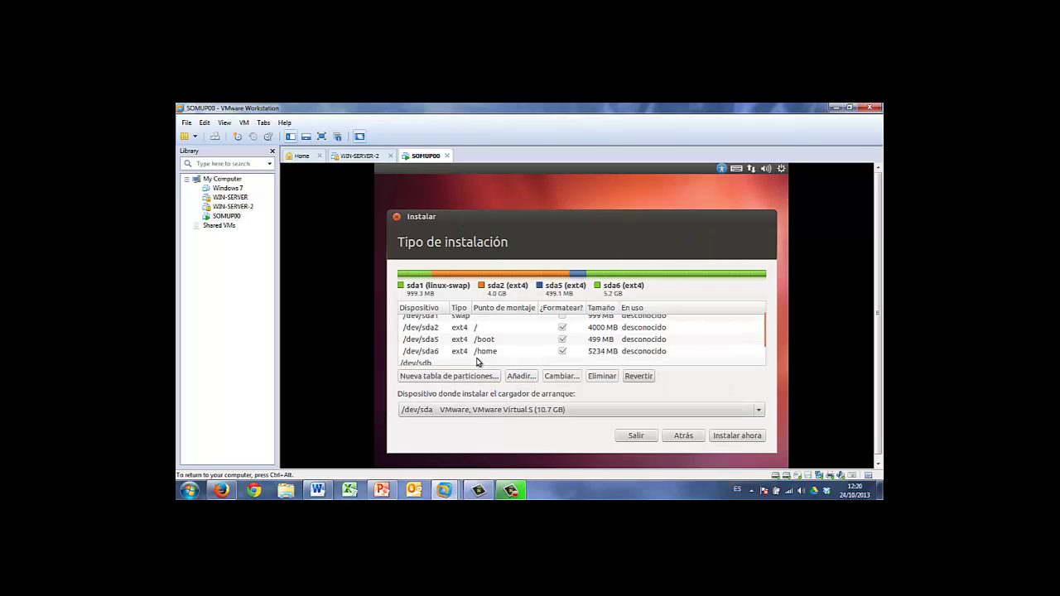
Create a primary XFS partition in the remaining 6737 MB of /dev/sdb mounted at /backup
left_click(461, 348)
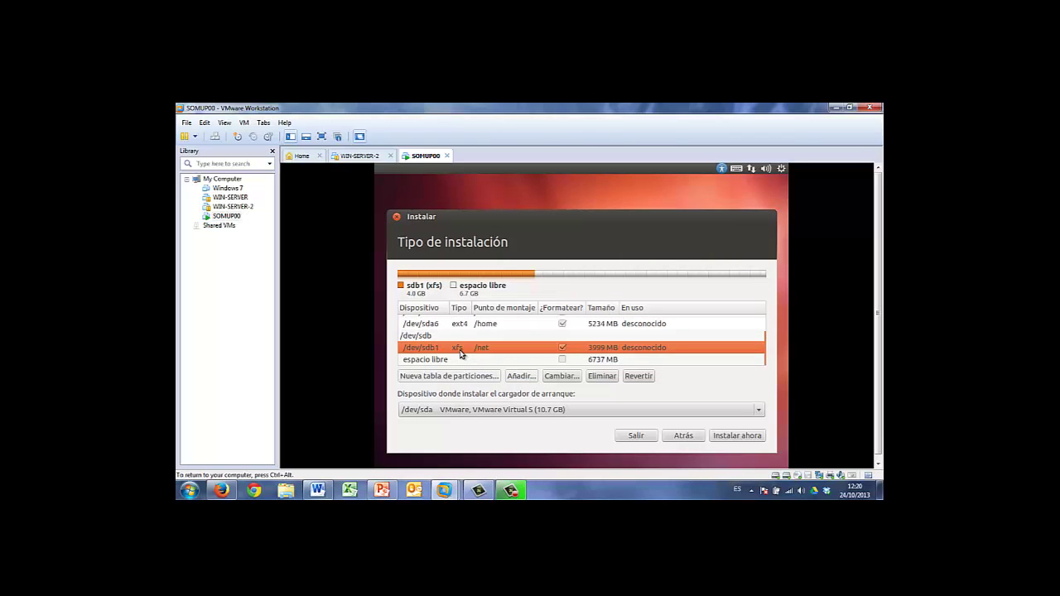
left_click(451, 359)
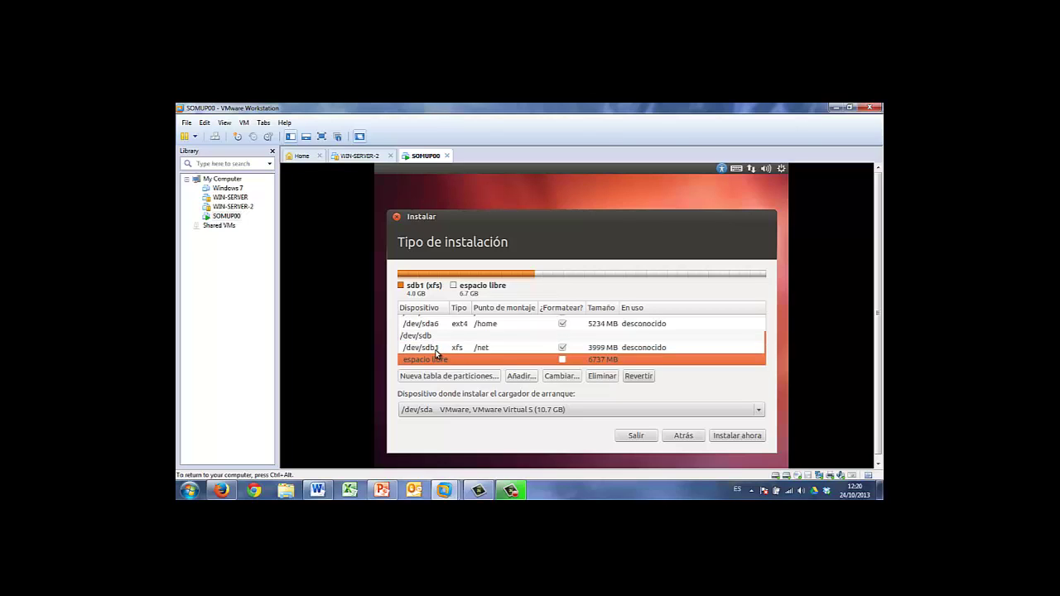
left_click(520, 376)
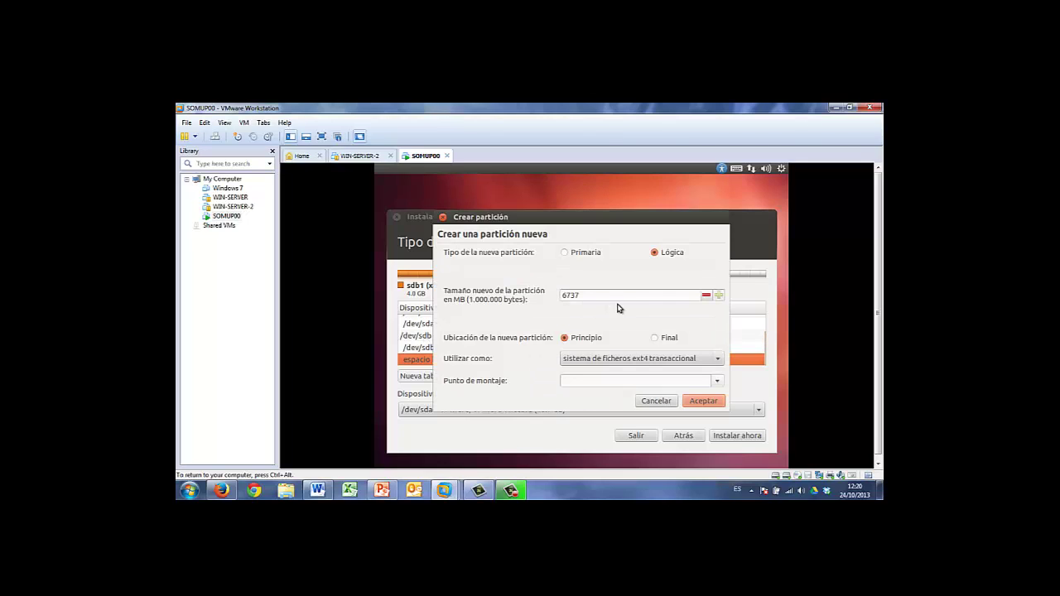
left_click(579, 255)
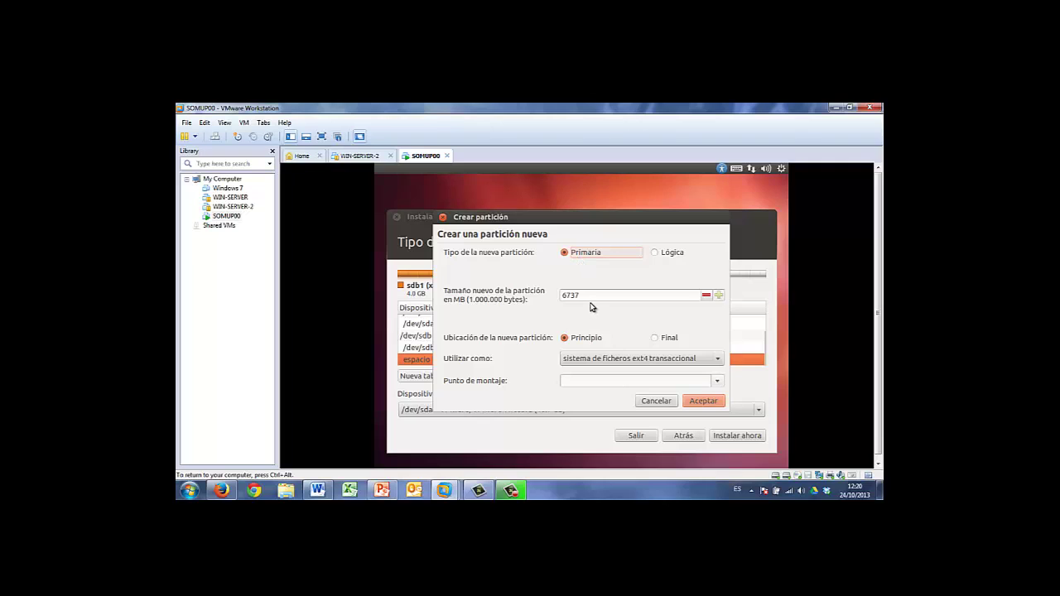
left_click(717, 358)
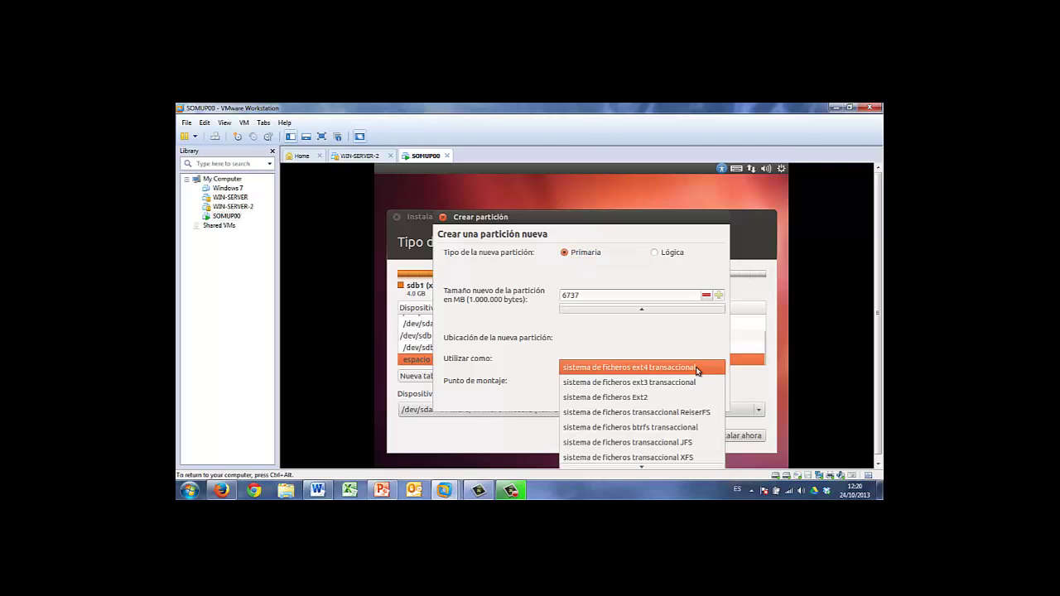
left_click(657, 457)
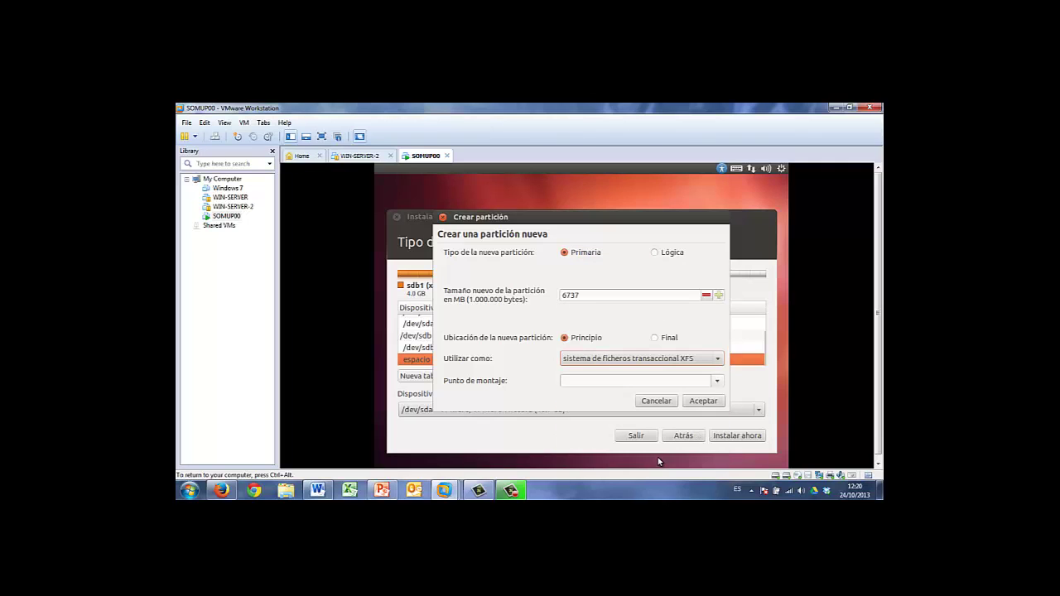
left_click(637, 382)
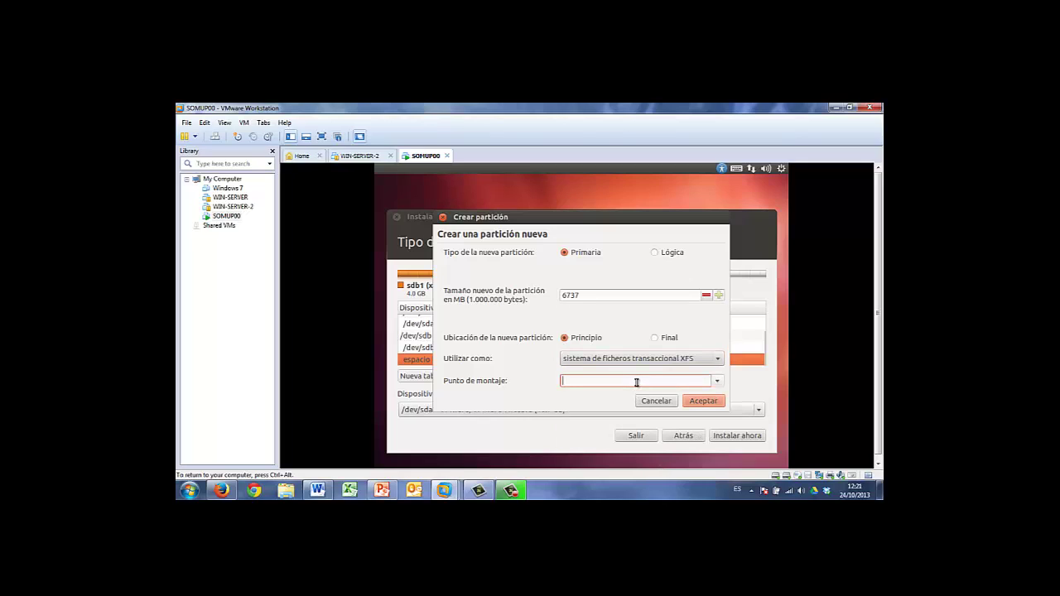
type("/backup")
left_click(703, 401)
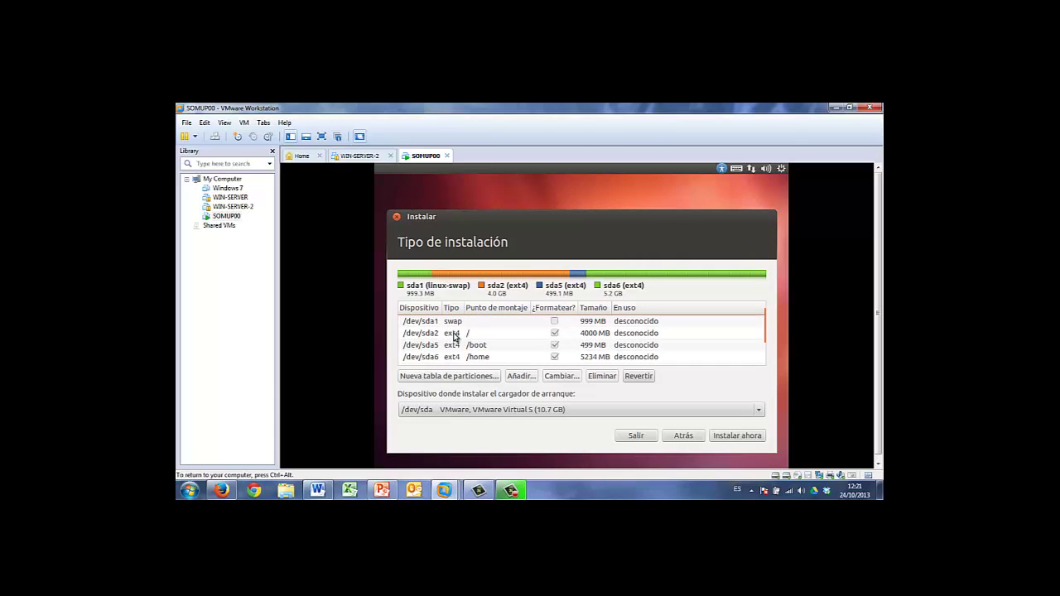
Review the sda1 swap and sda2 root partition rows, then scroll down to check /dev/sdb
left_click(453, 323)
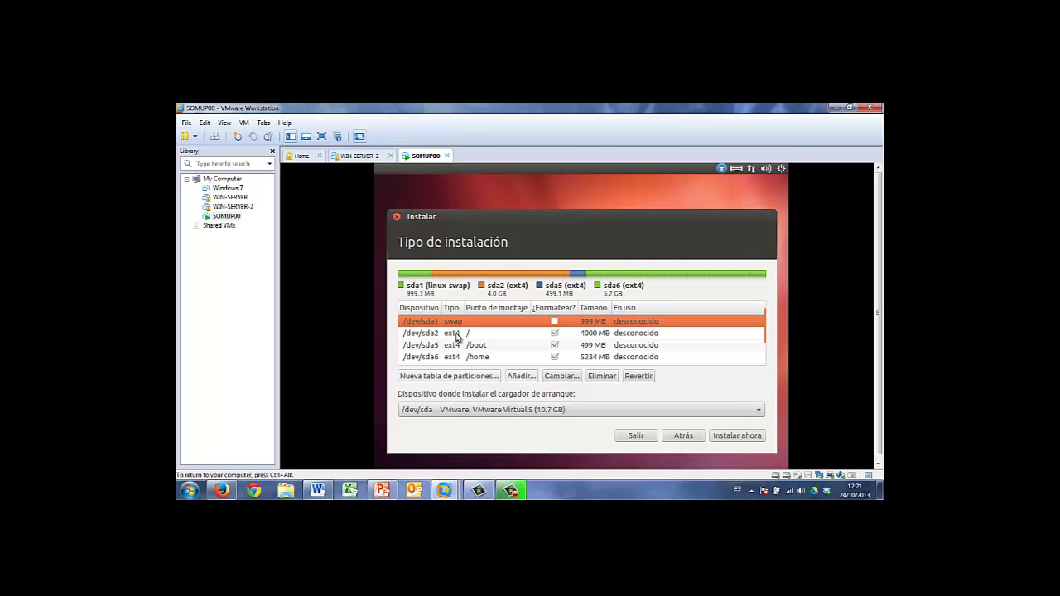
left_click(456, 333)
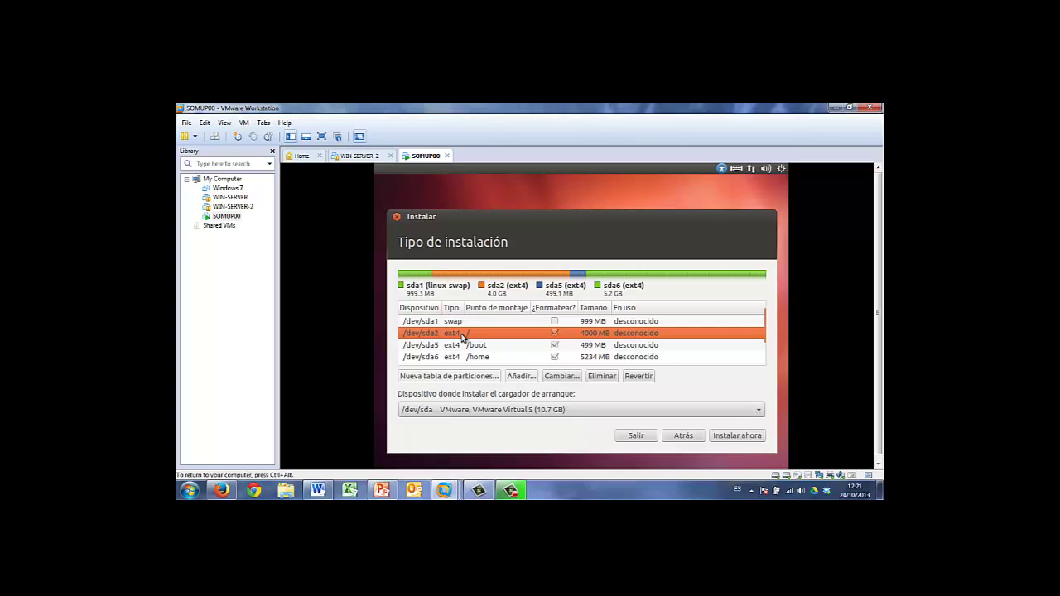
left_click(464, 321)
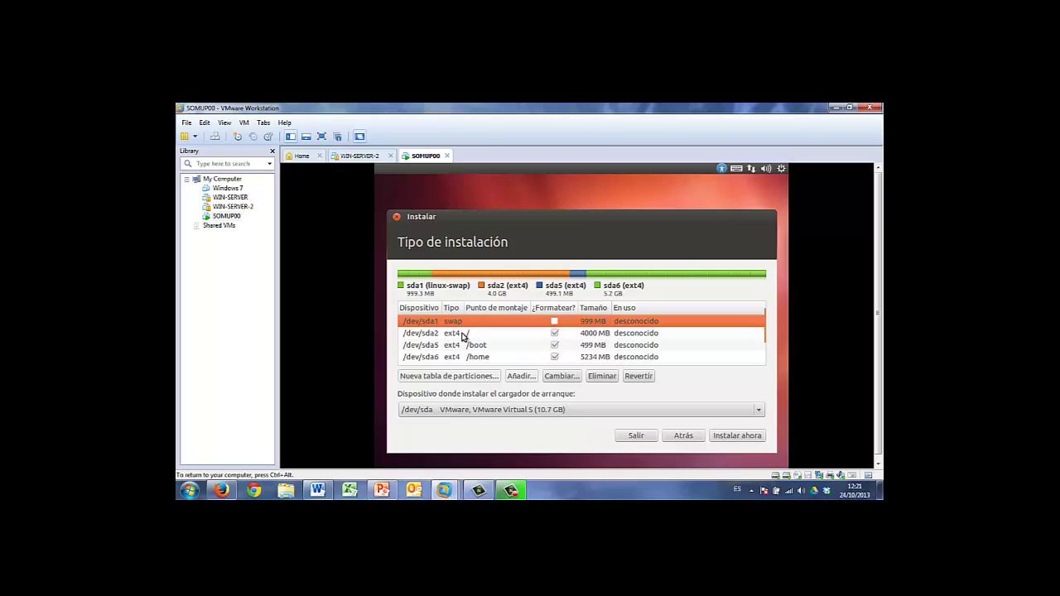
left_click(462, 334)
left_click(465, 322)
left_click(465, 336)
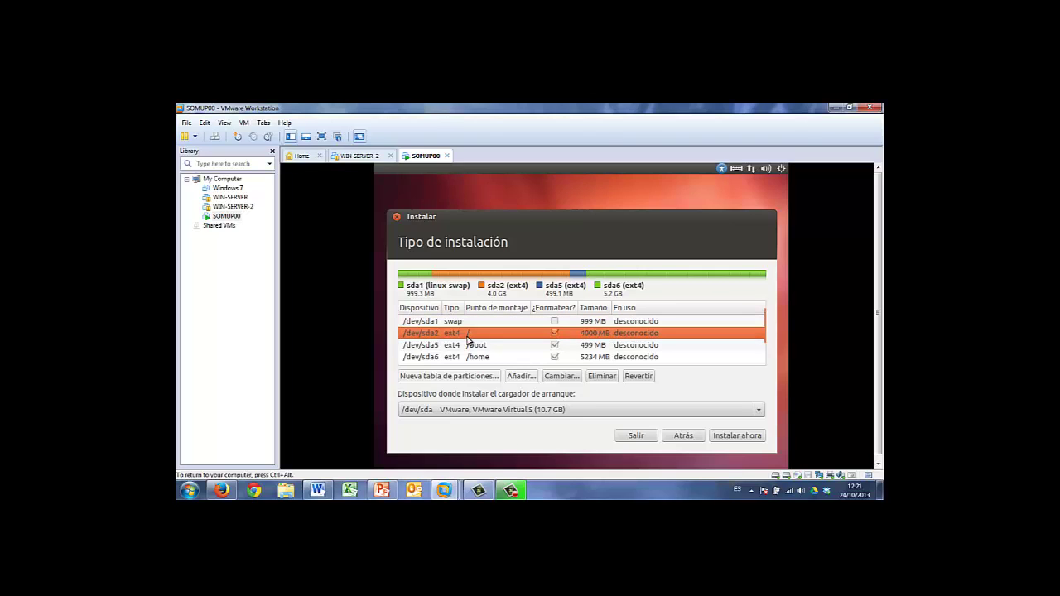
scroll(485, 339, "down", 1)
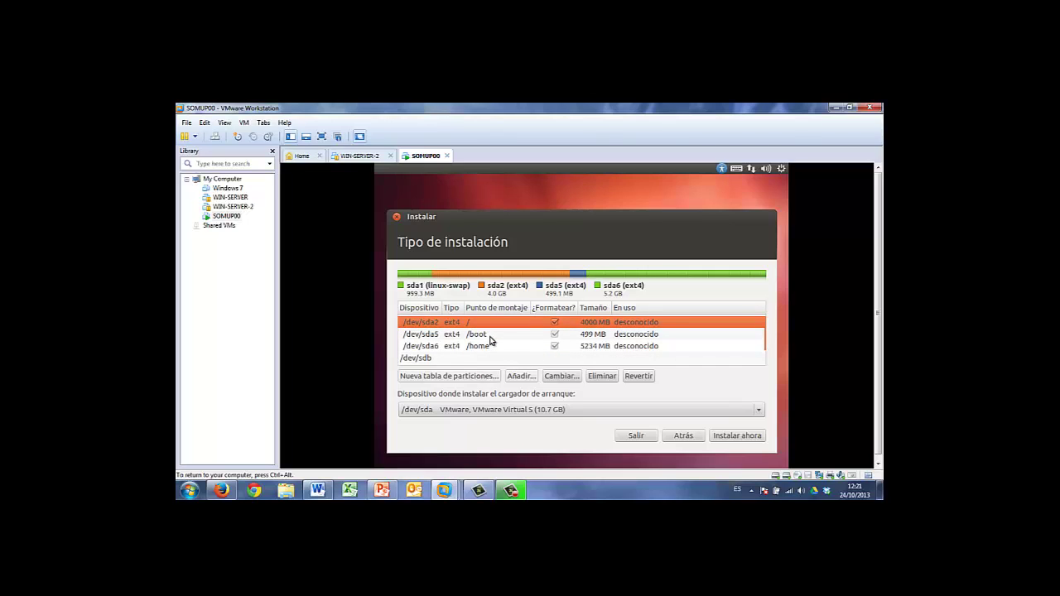
scroll(486, 339, "down", 2)
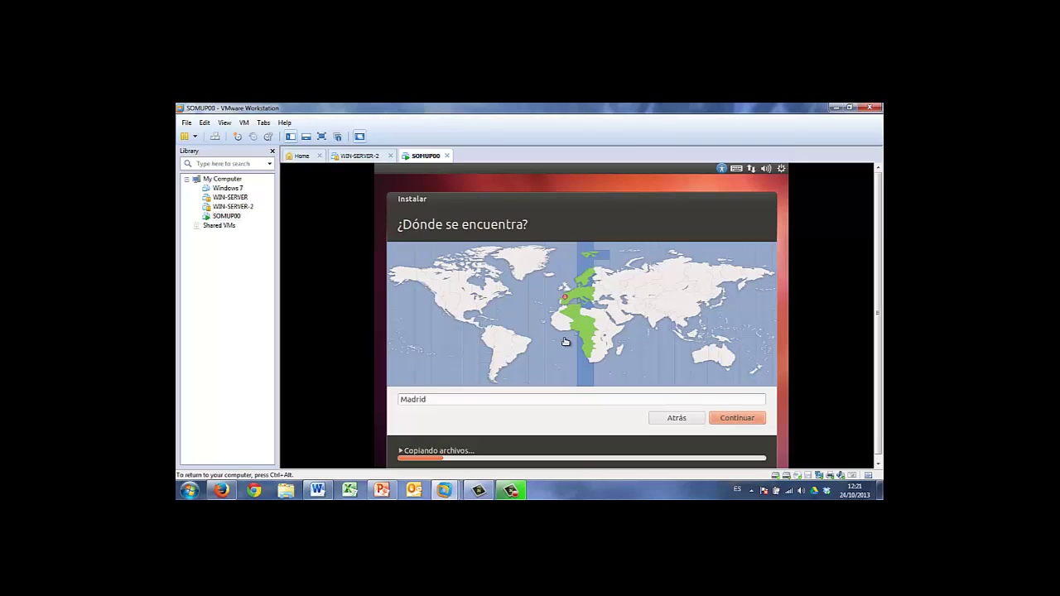
Accept Madrid as location, test the Español layout by typing ñ and ó, and accept it
left_click(738, 420)
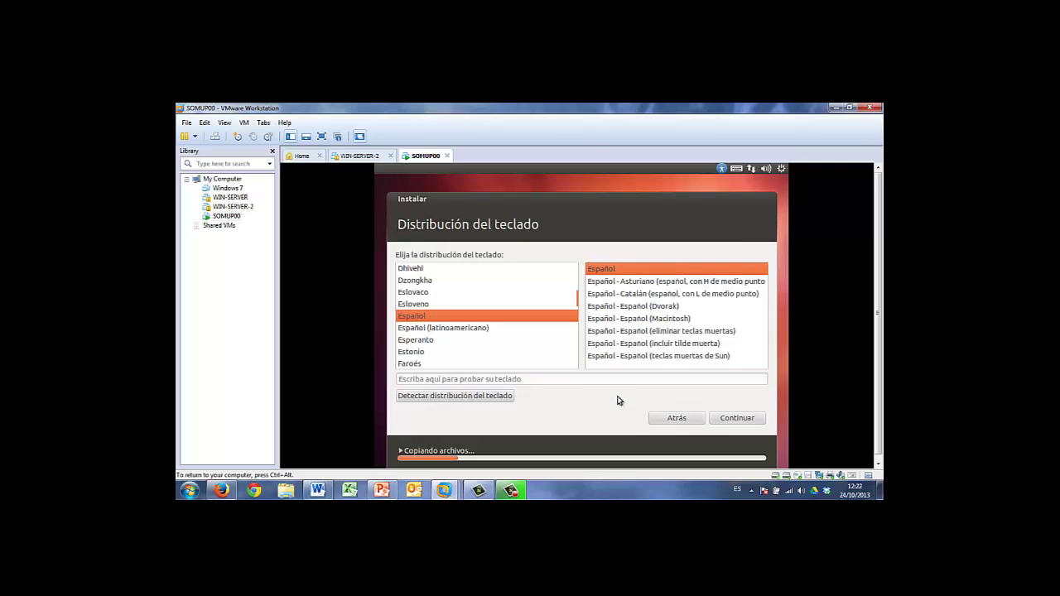
left_click(571, 379)
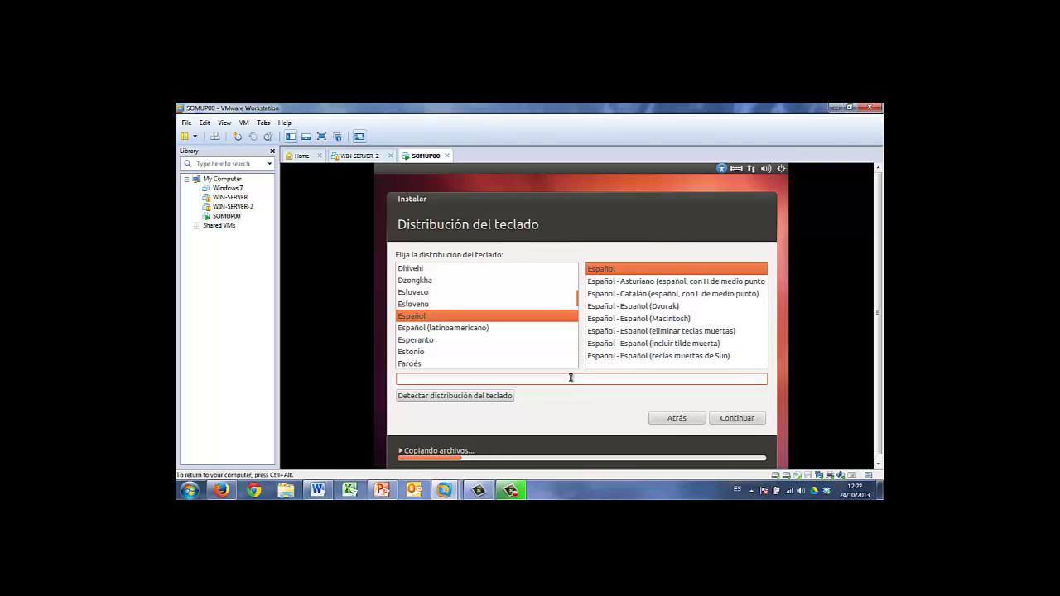
type("ññññ")
key("BackSpace")
key("BackSpace")
key("BackSpace")
key("BackSpace")
type("-ó")
key("BackSpace")
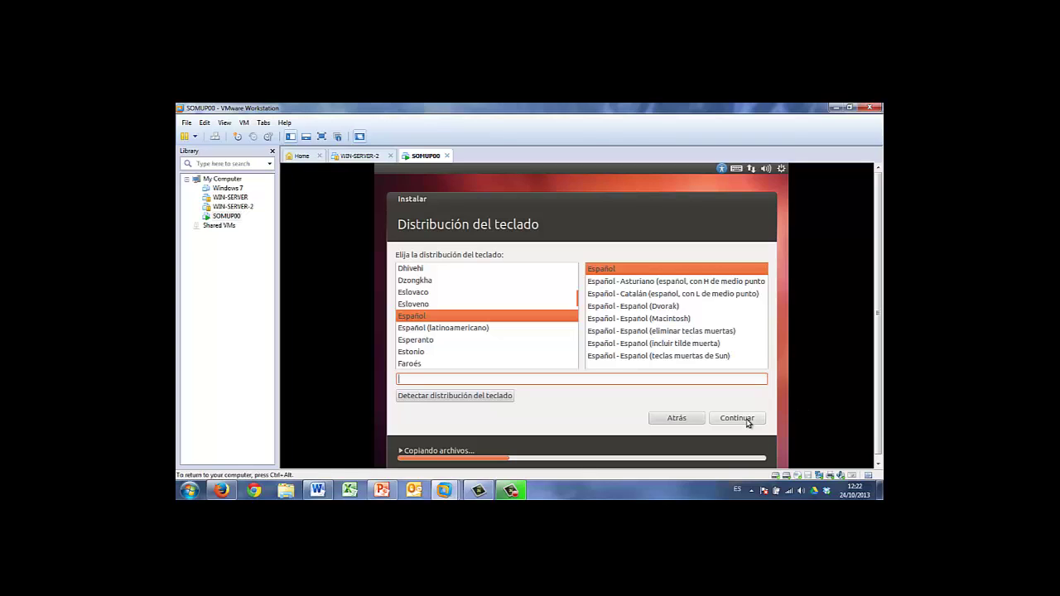
left_click(748, 421)
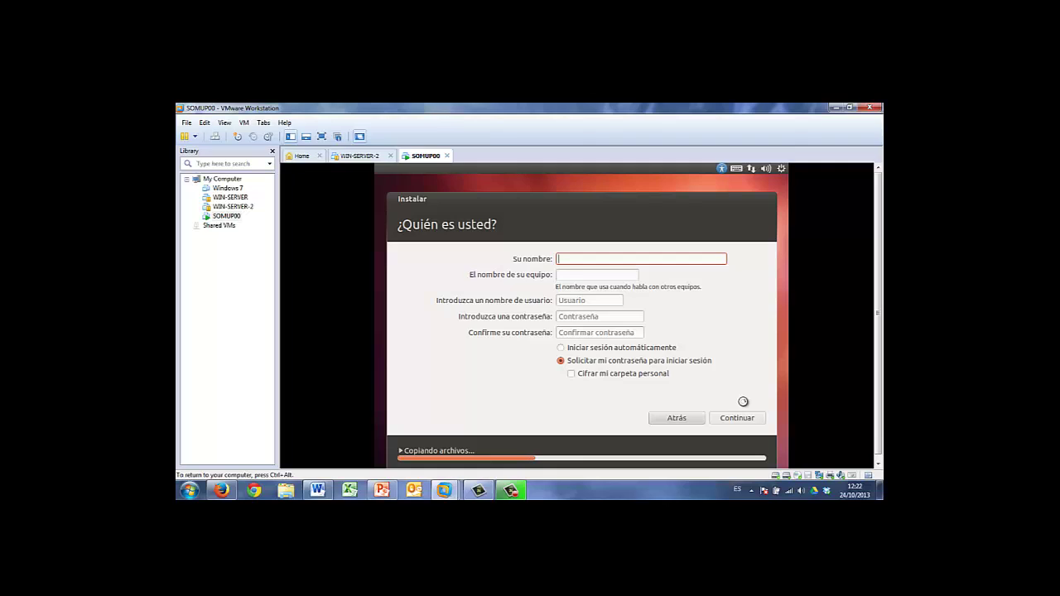
Enter the full name 'Alumno del Grupo A Puesto 04' and change the computer name to SOMUP00
type("Alumno")
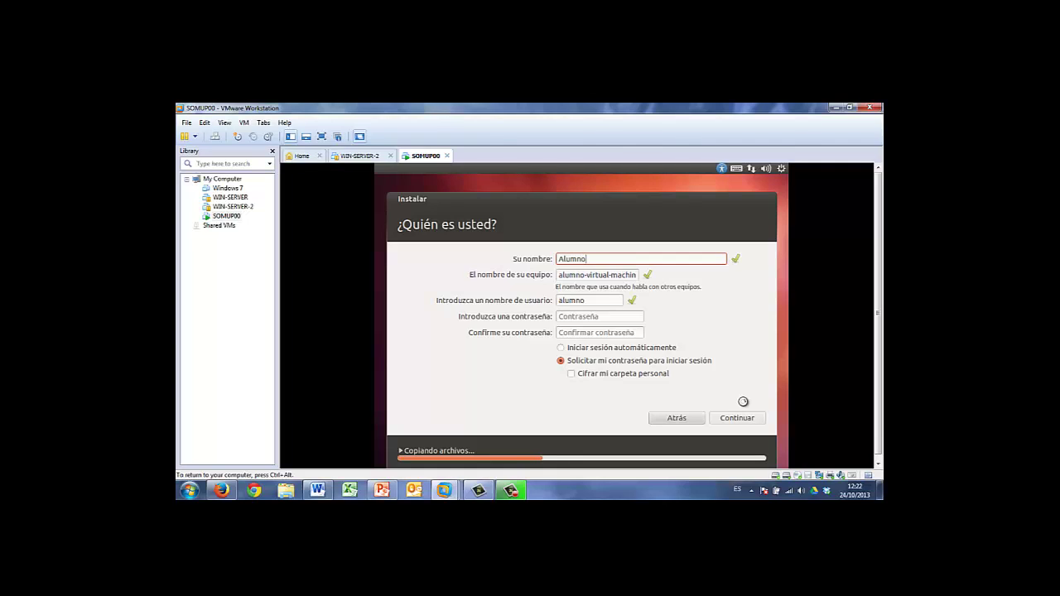
type(" del Grupo A Puesto 04")
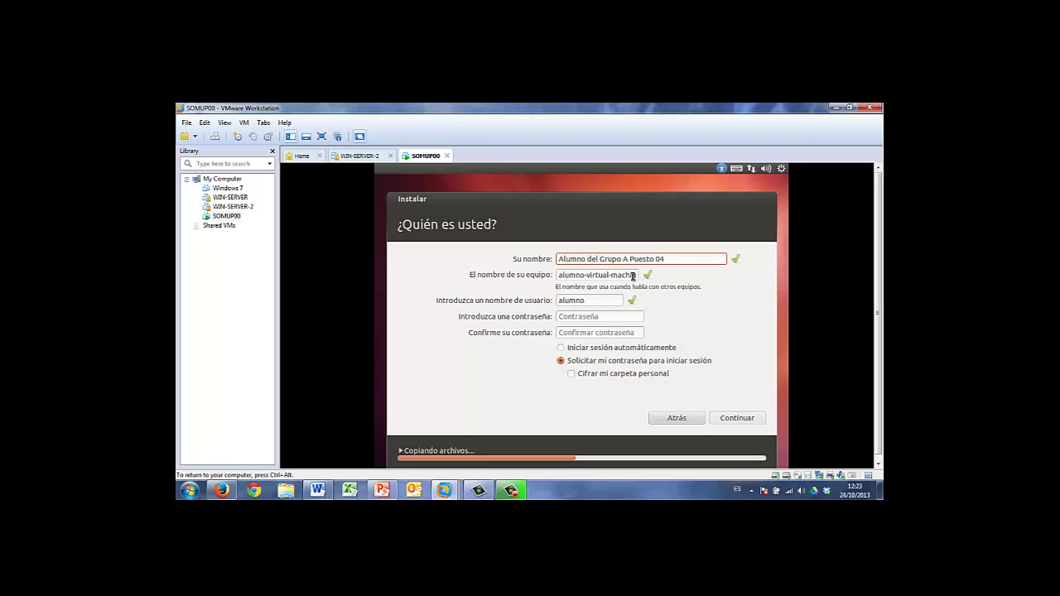
left_click_drag(627, 277, 556, 274)
key("BackSpace")
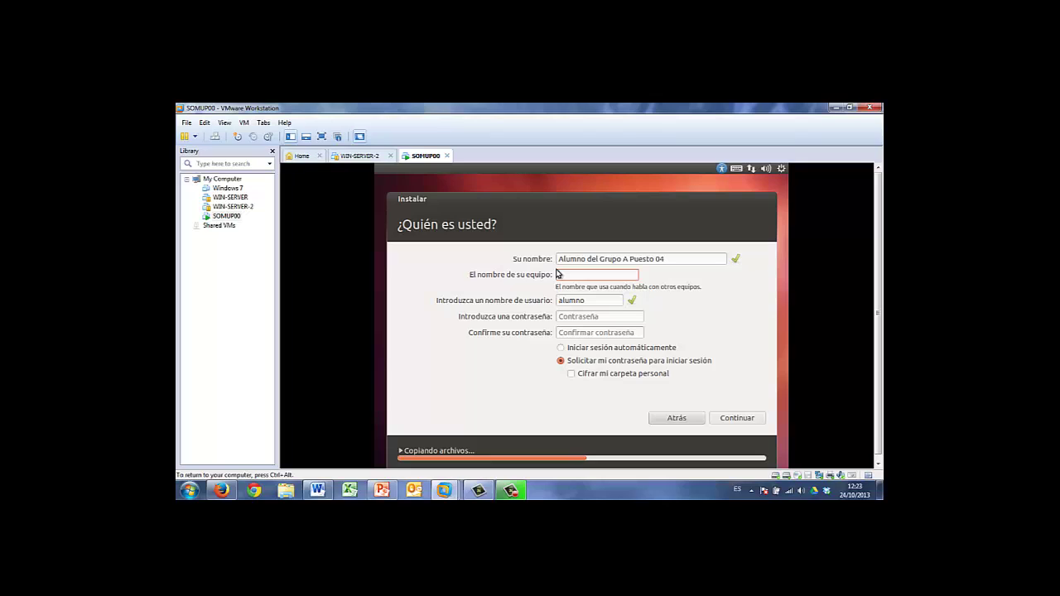
type("SOM")
type("U")
type("A")
type("04")
key("BackSpace")
key("BackSpace")
key("BackSpace")
type("P00")
Change the full name to 'Profesora de Sistemas Operativos'
left_click(566, 259)
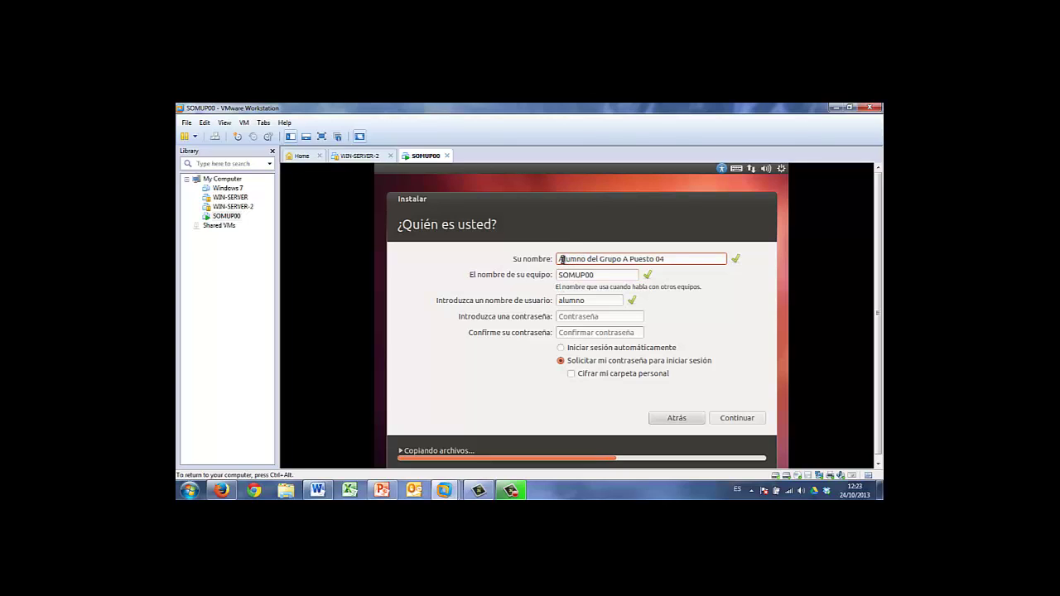
double_click(572, 259)
key("BackSpace")
type("Pro")
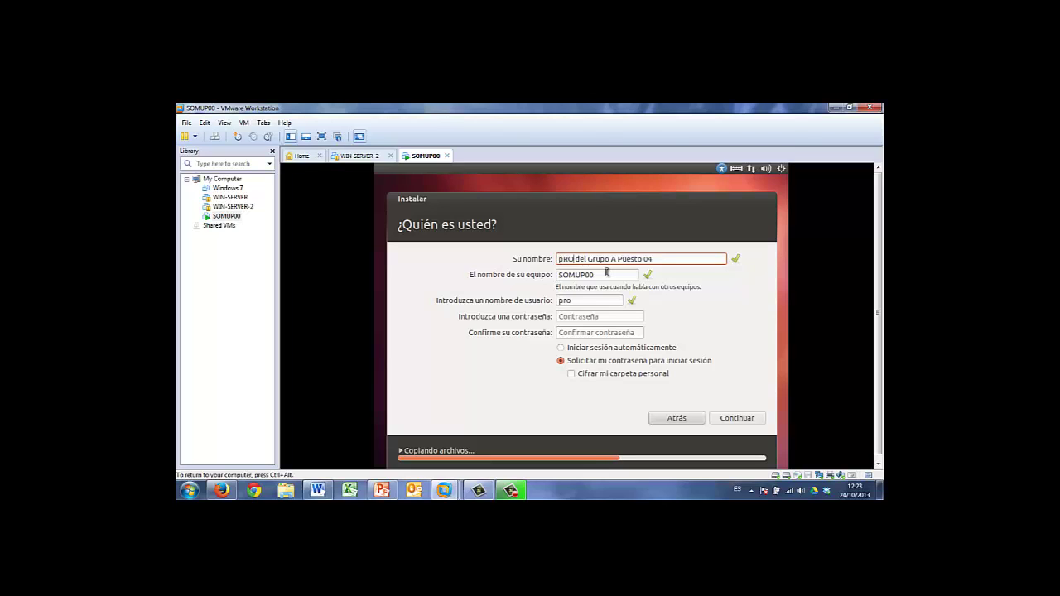
key("BackSpace")
key("BackSpace")
key("BackSpace")
type("Profesoa")
key("BackSpace")
type("r")
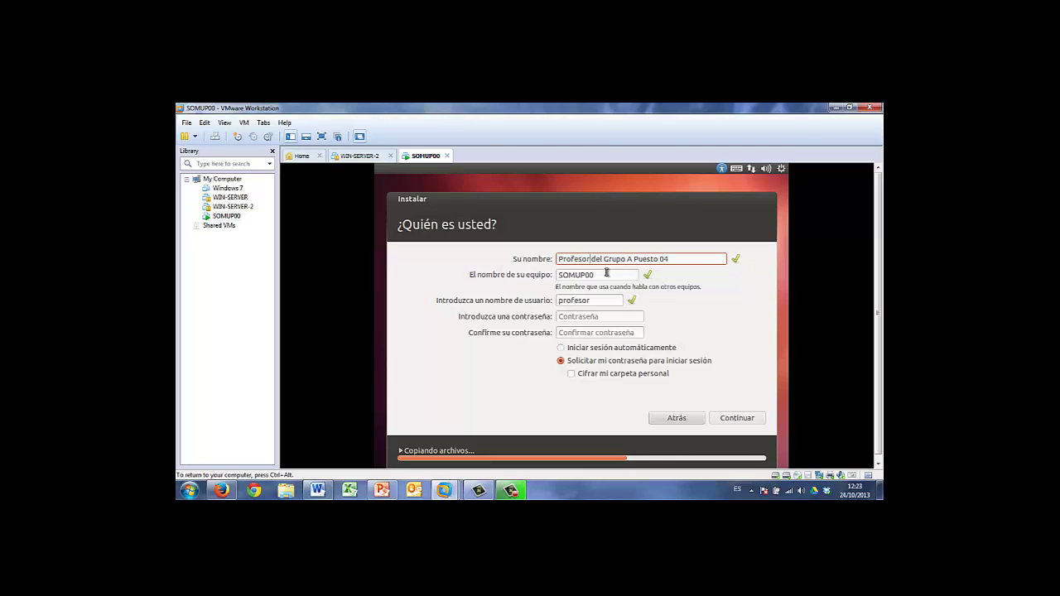
type("a")
left_click_drag(613, 258, 657, 260)
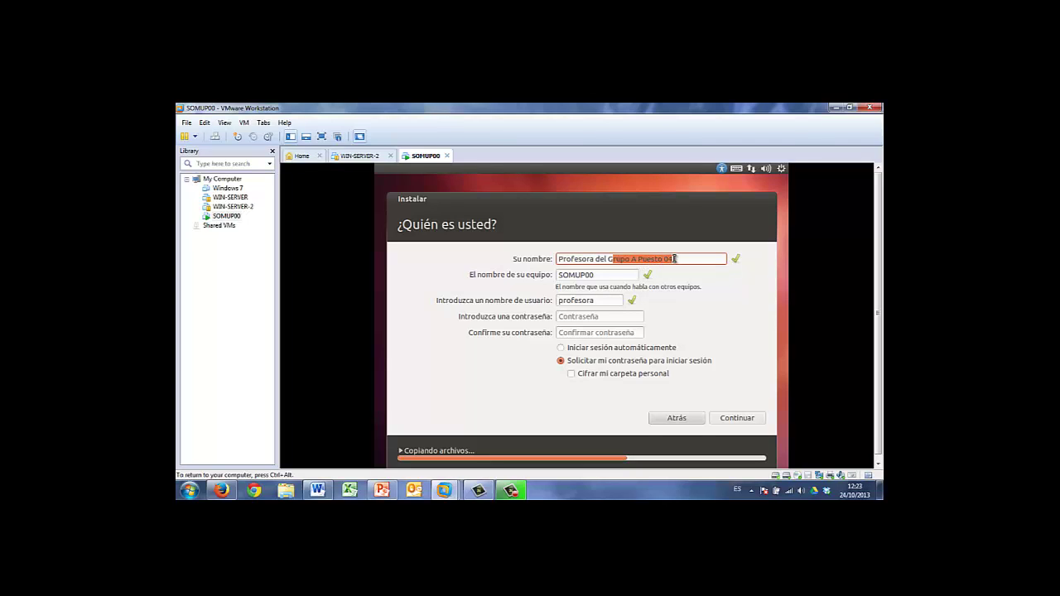
key("BackSpace")
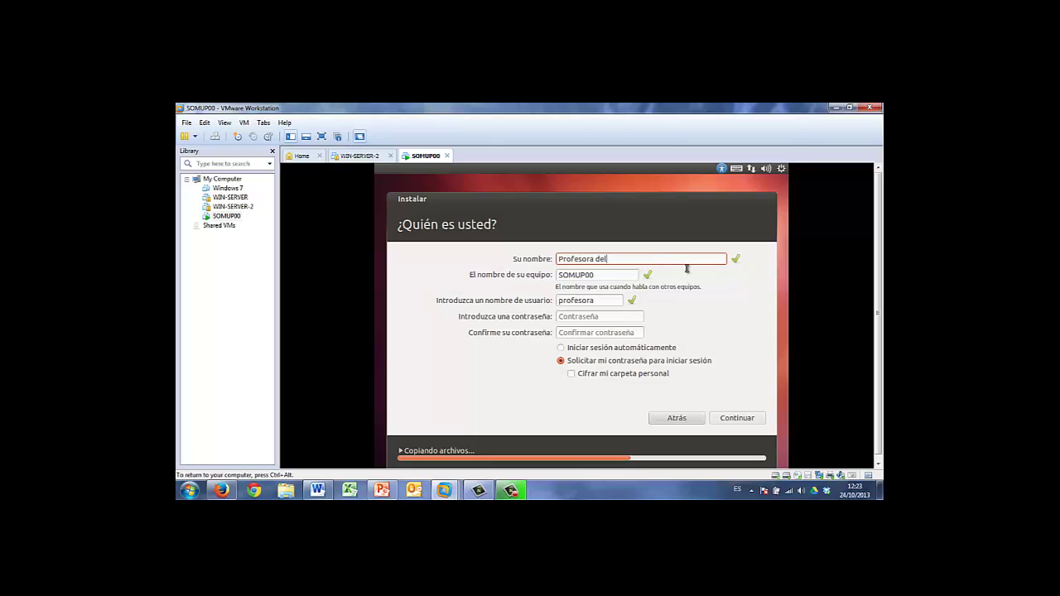
key("BackSpace")
type("Sistemas Operativos")
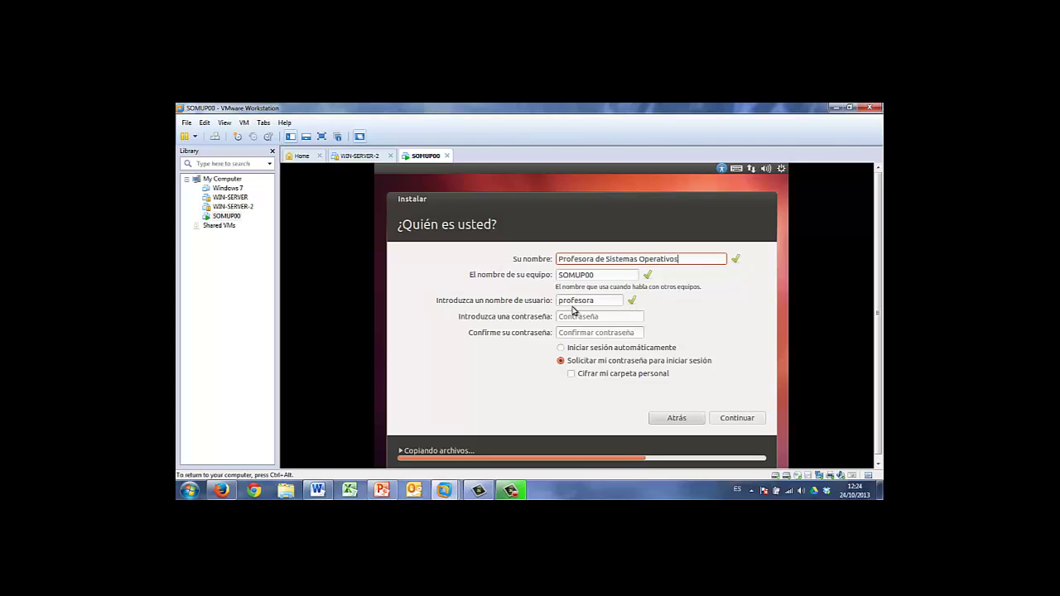
Replace the auto-filled username with profesora
left_click(579, 302)
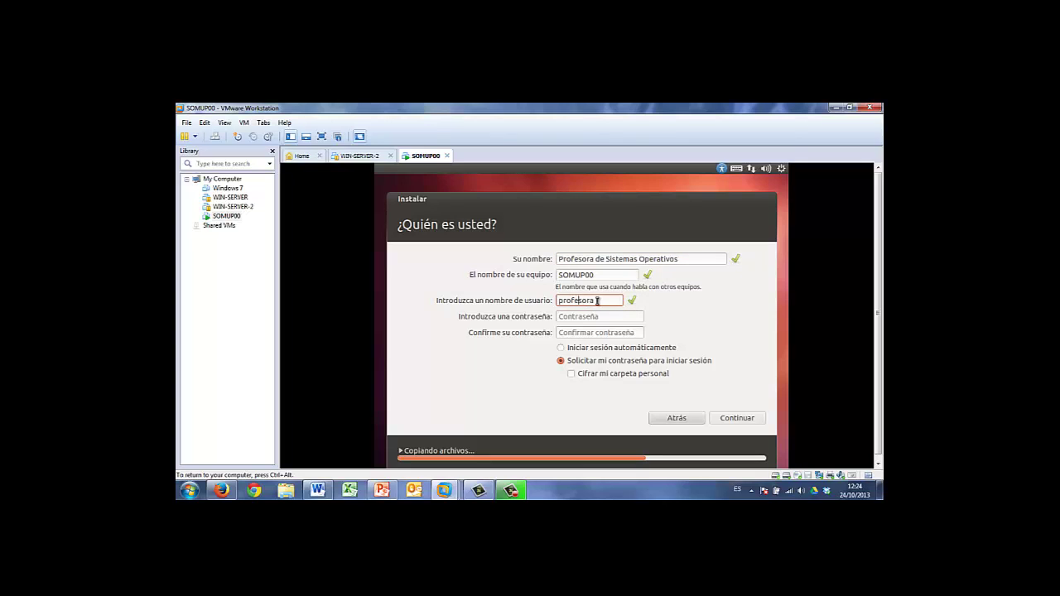
left_click_drag(600, 300, 528, 306)
key("End")
key("BackSpace")
key("BackSpace")
key("BackSpace")
key("BackSpace")
key("BackSpace")
key("BackSpace")
key("BackSpace")
key("BackSpace")
type("alumnoa04")
key("BackSpace")
key("BackSpace")
key("BackSpace")
key("BackSpace")
key("BackSpace")
key("BackSpace")
key("BackSpace")
key("BackSpace")
key("BackSpace")
type("profesora")
Enter the account password in both password fields and continue so the installation finishes
left_click(605, 317)
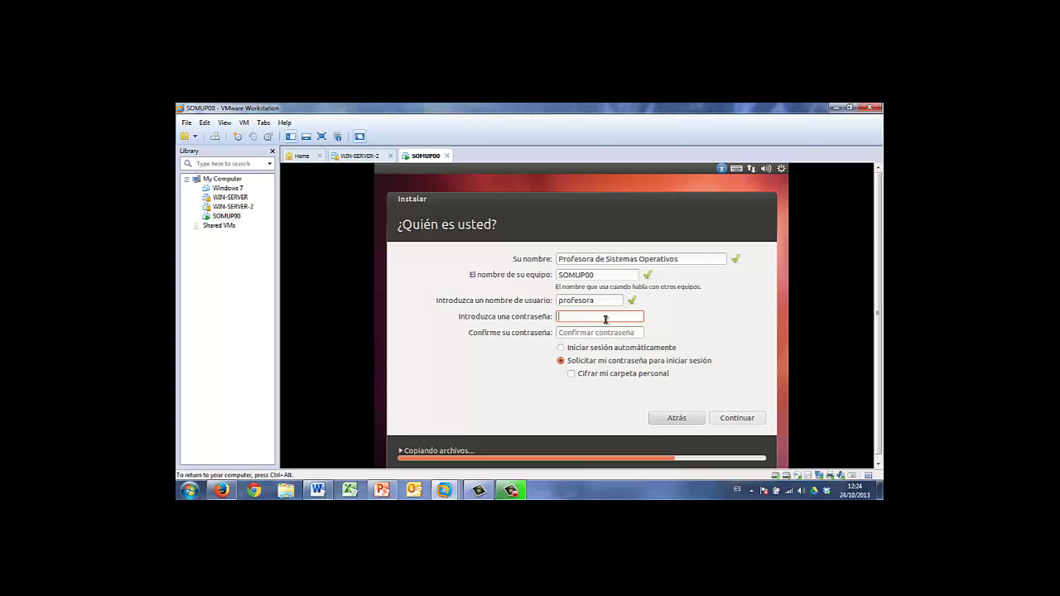
left_click(609, 333)
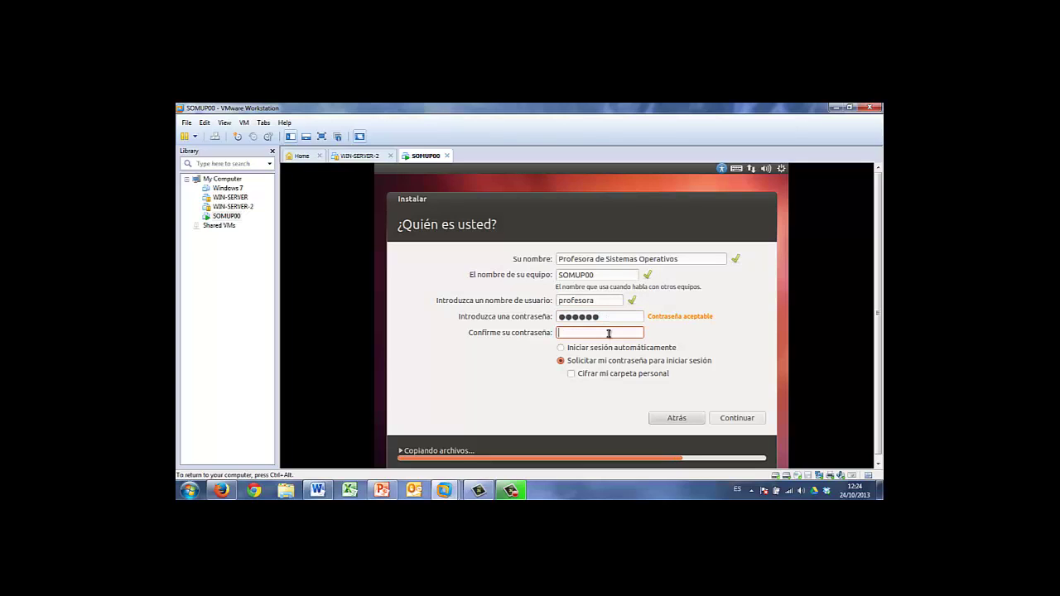
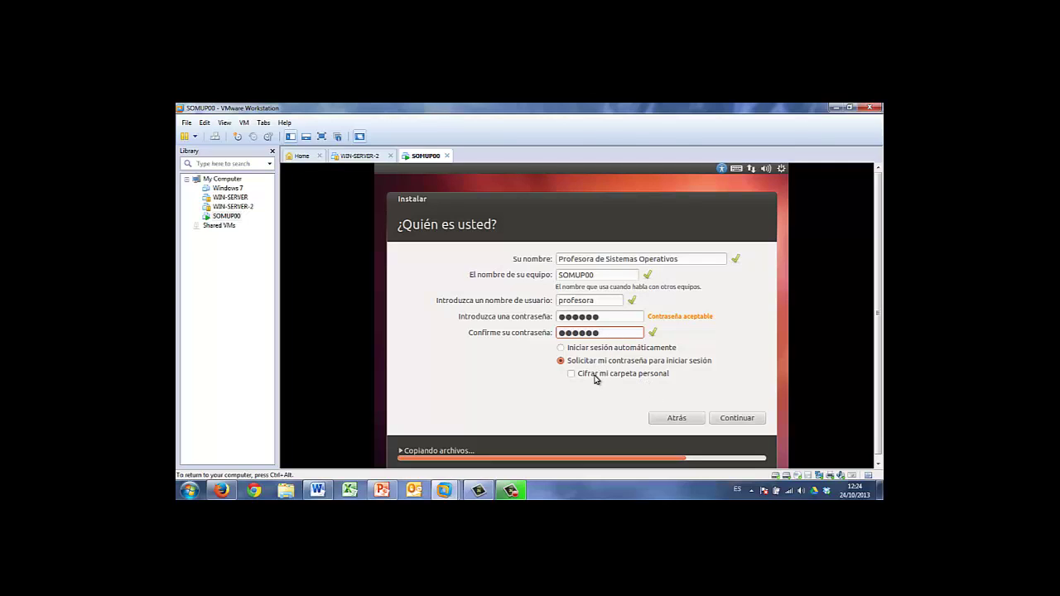
left_click(735, 419)
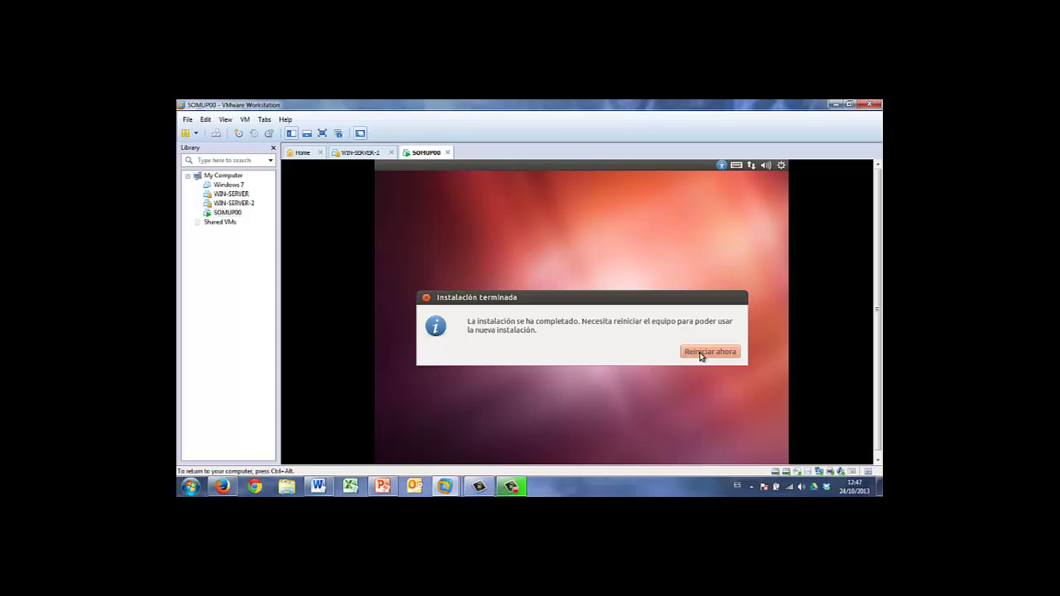
Choose Reiniciar ahora in the Instalación terminada notice to reboot the VM
left_click(695, 353)
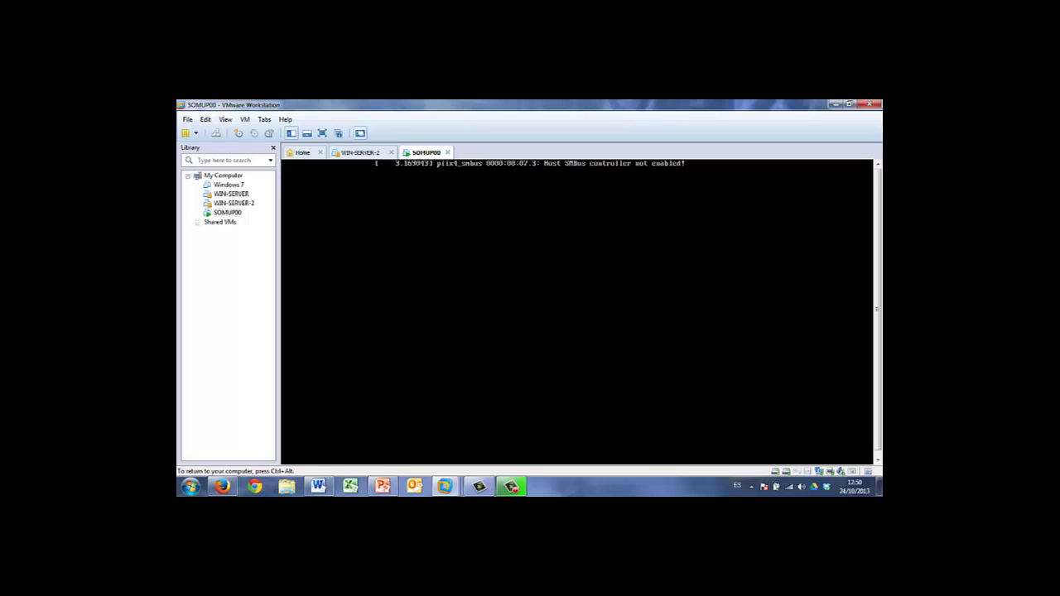
Switch SOMUP00's CD/DVD (IDE) drive from the installer image to the auto-detected physical drive
key("ctrl+alt")
left_click(245, 119)
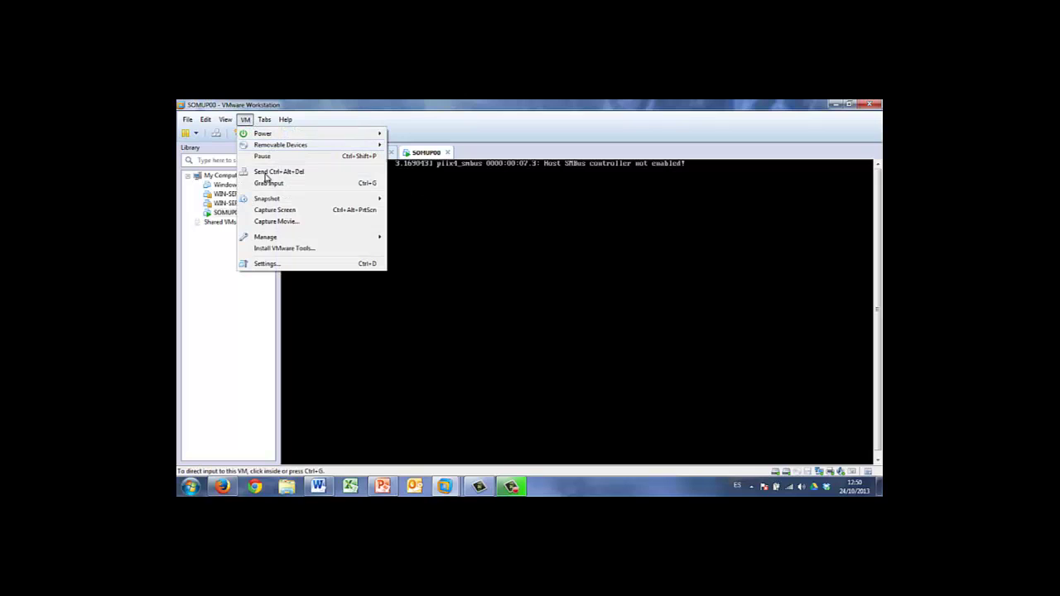
left_click(267, 263)
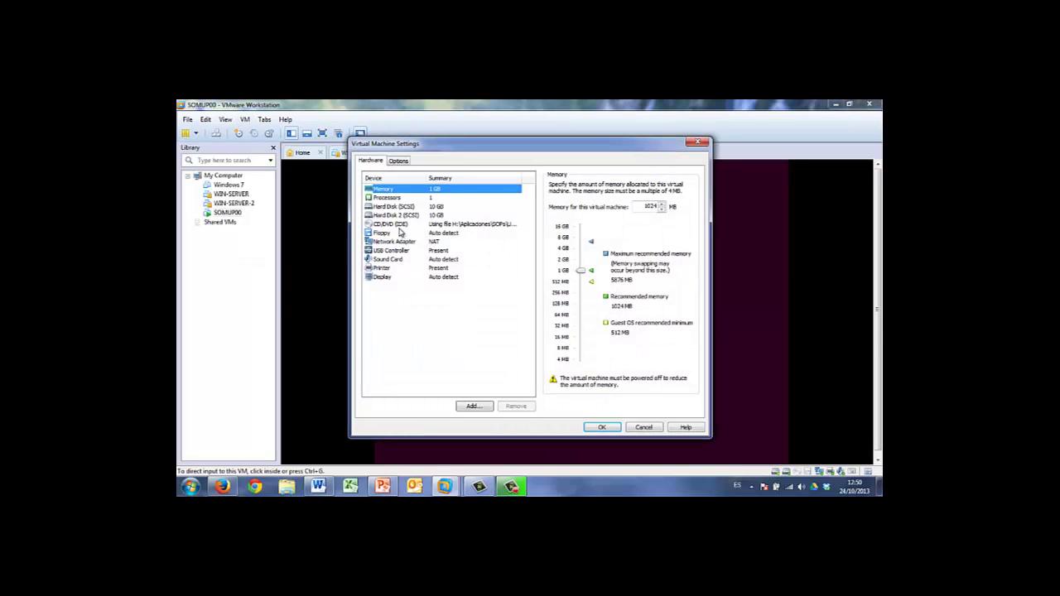
left_click(396, 224)
left_click(552, 221)
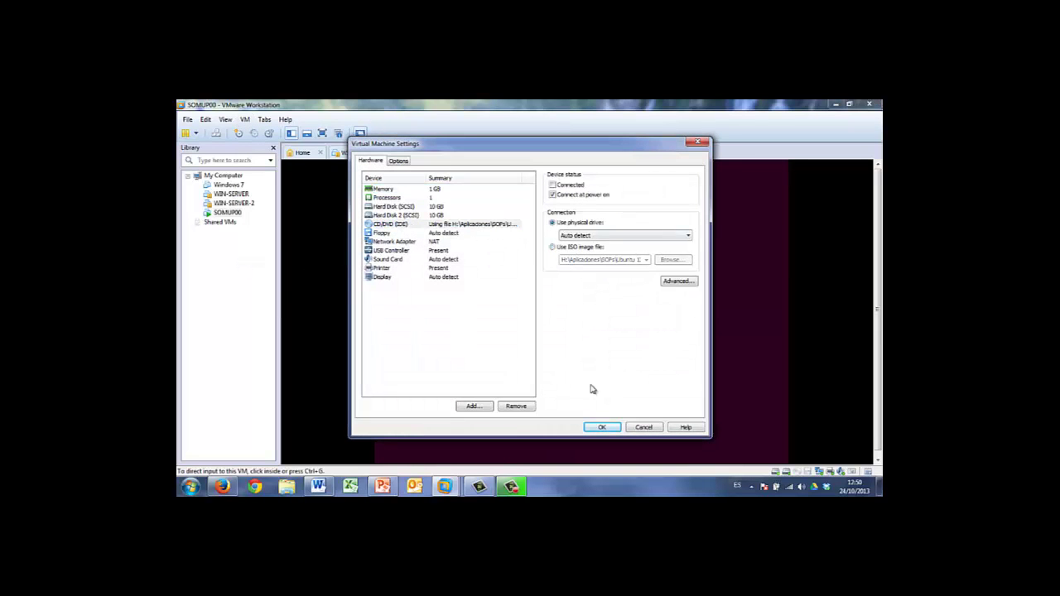
left_click(600, 427)
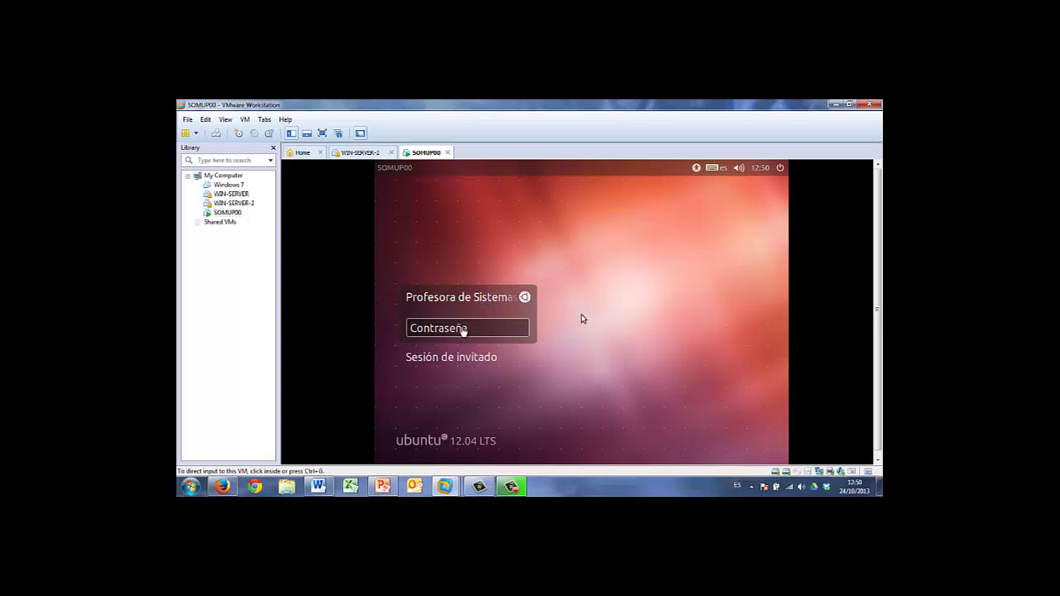
Log in at the Ubuntu login screen with the account password
left_click(582, 319)
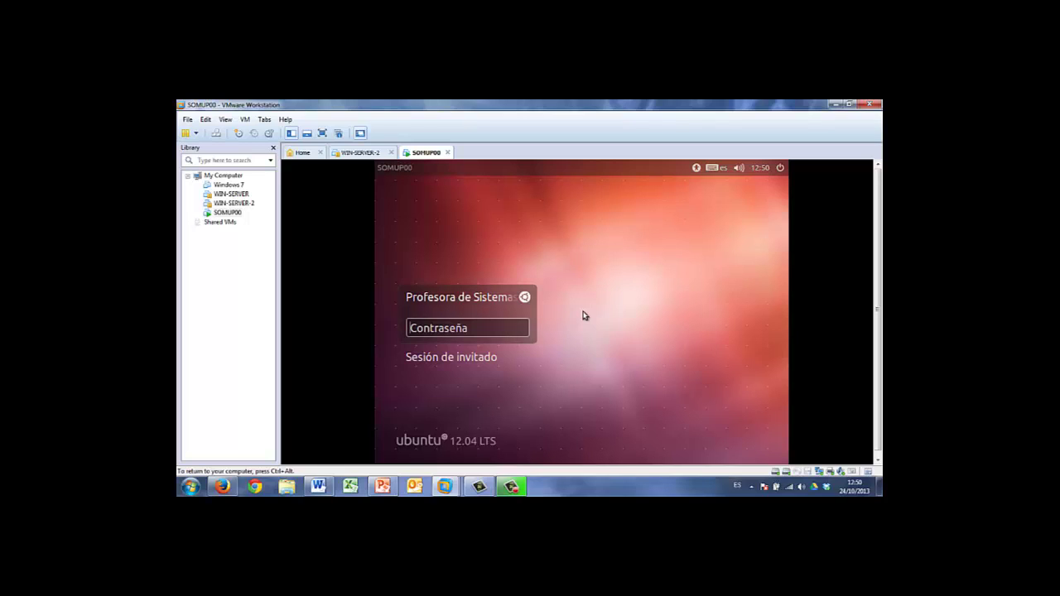
type("••••••")
key("Return")
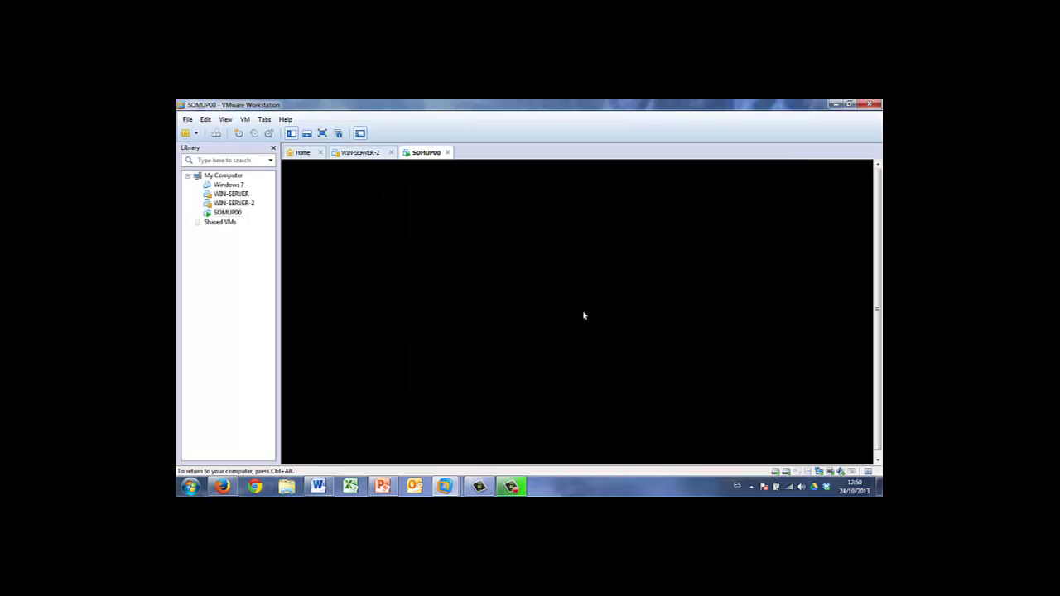